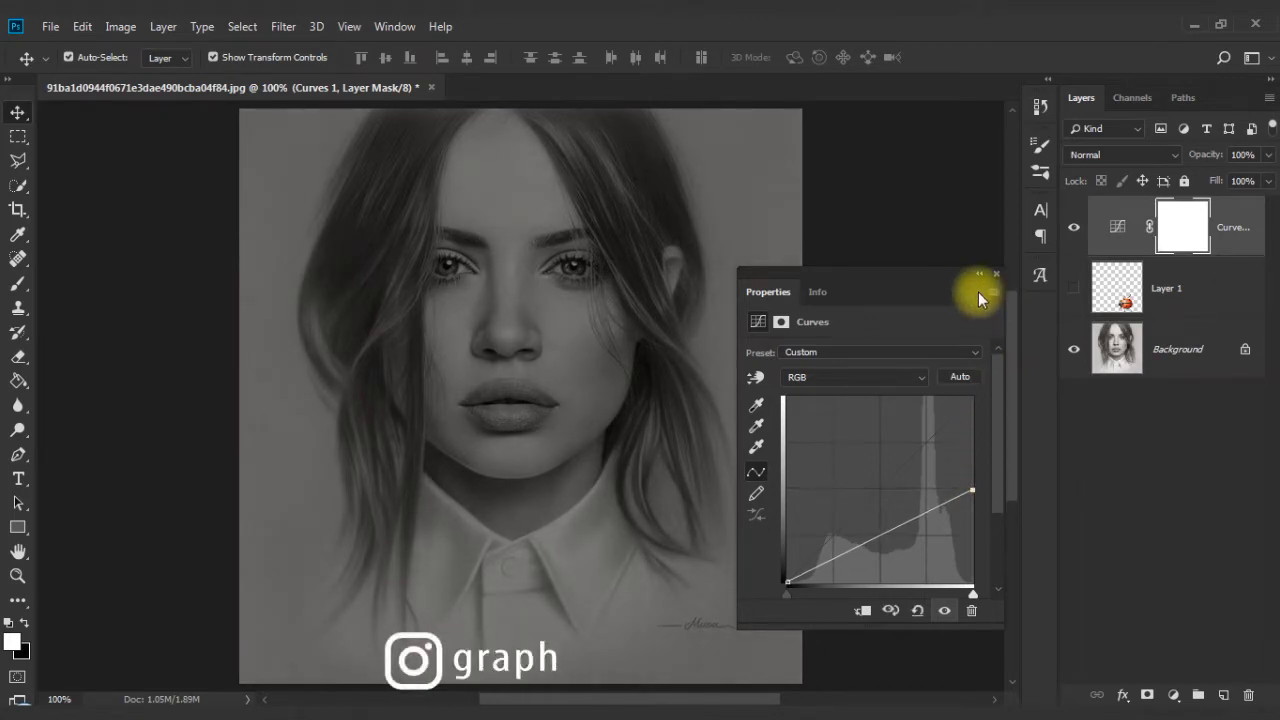
- Add a black (000000) Solid Color fill layer above the Curves adjustment and set its blend mode to Color Dodge
{"action": "left_click", "coordinate": [995, 276]}
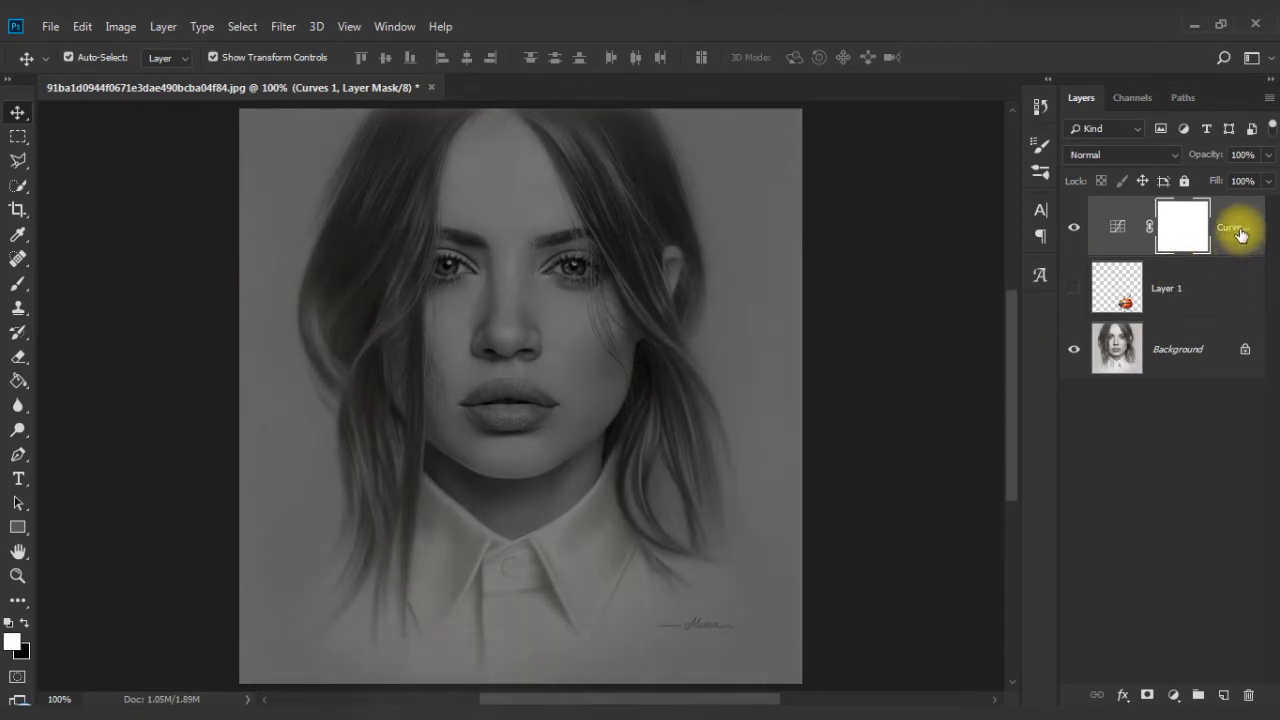
{"action": "left_click", "coordinate": [1172, 694]}
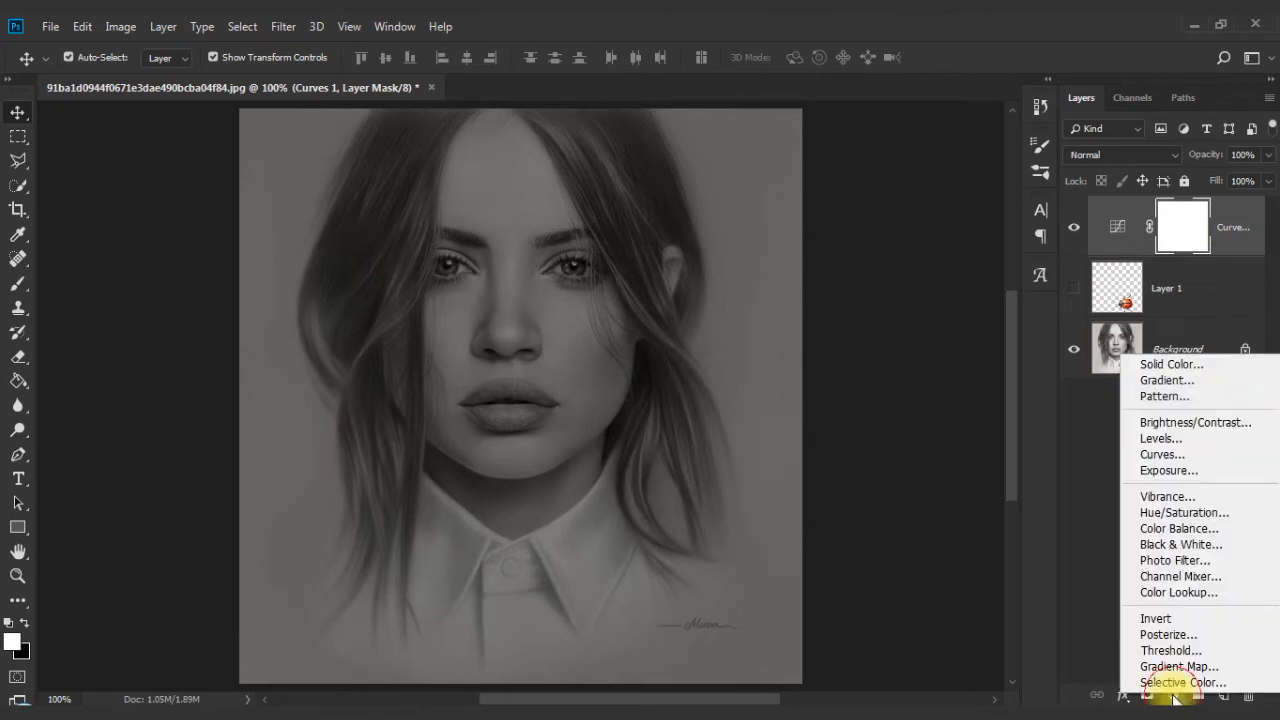
{"action": "left_click", "coordinate": [1196, 368]}
{"action": "left_click_drag", "start_coordinate": [905, 503], "coordinate": [757, 622]}
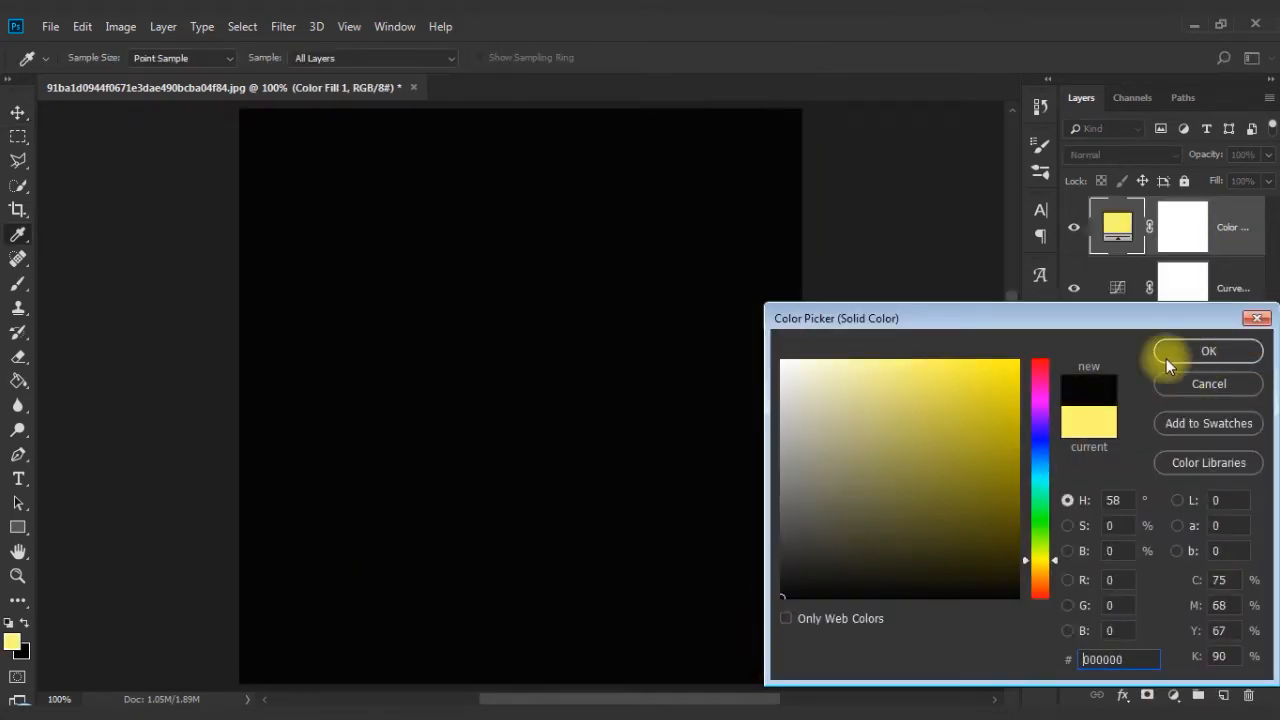
{"action": "left_click", "coordinate": [1196, 350]}
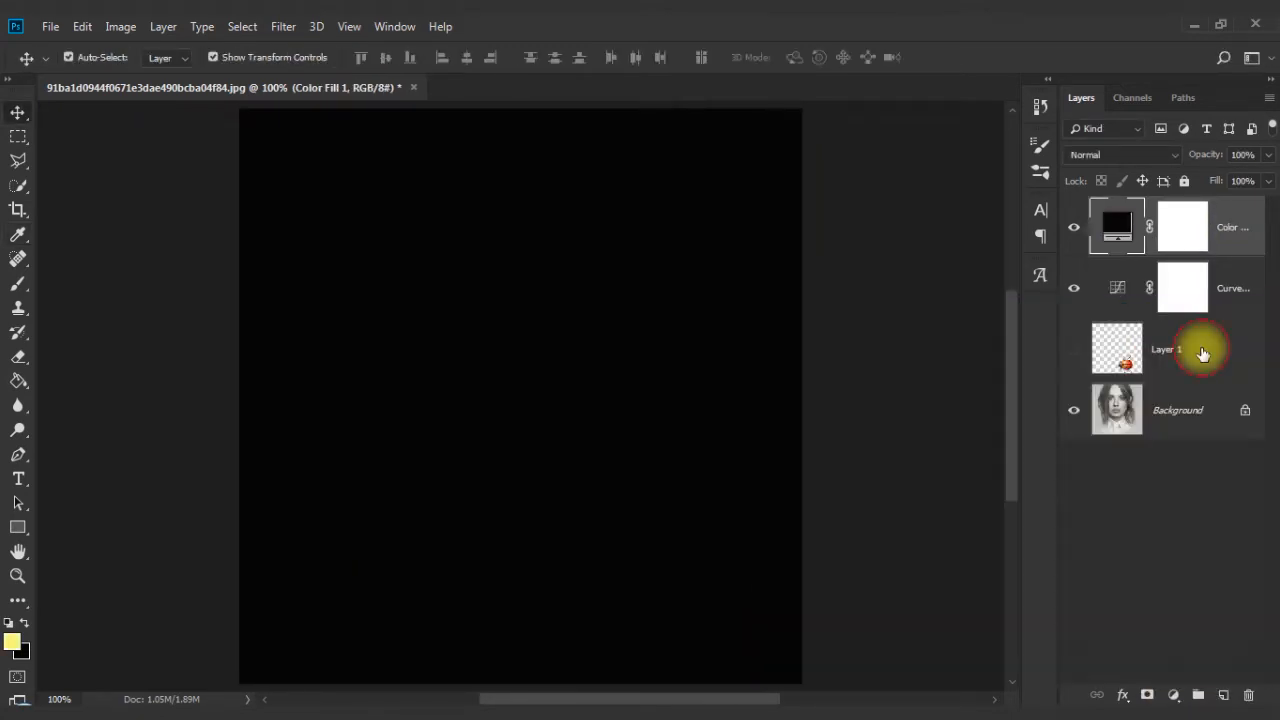
{"action": "left_click", "coordinate": [1138, 155]}
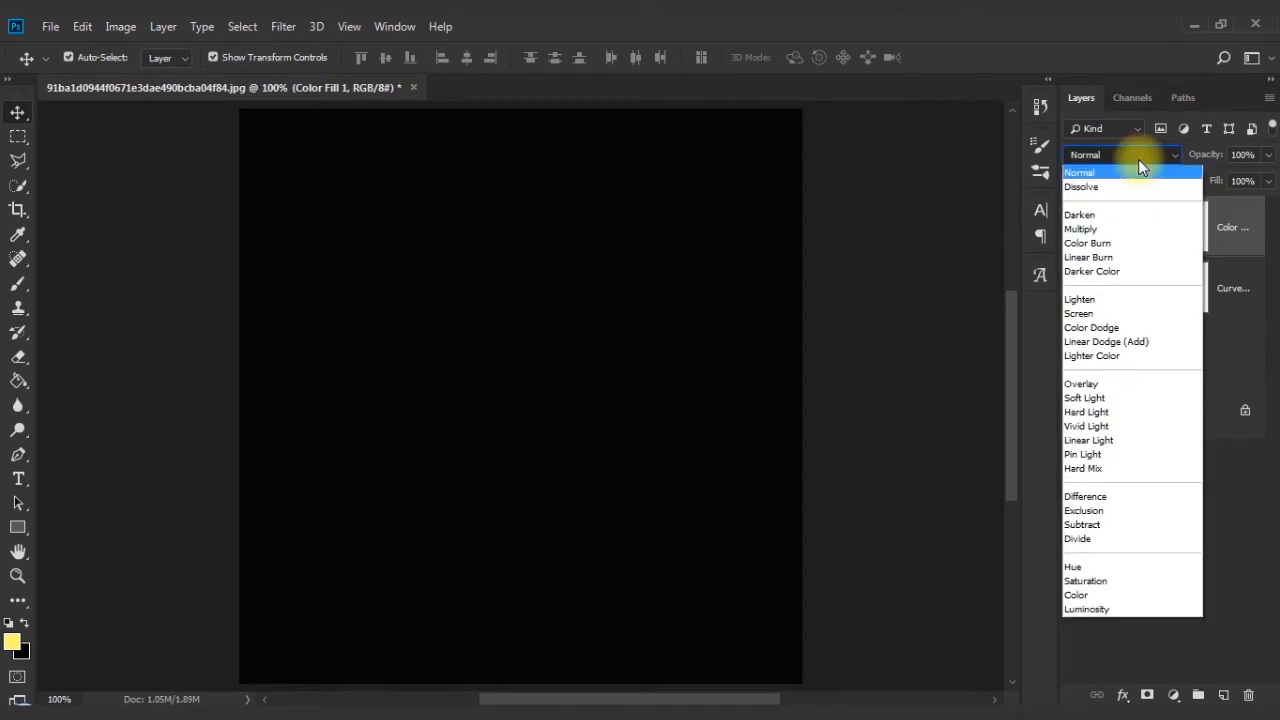
{"action": "left_click", "coordinate": [1125, 328]}
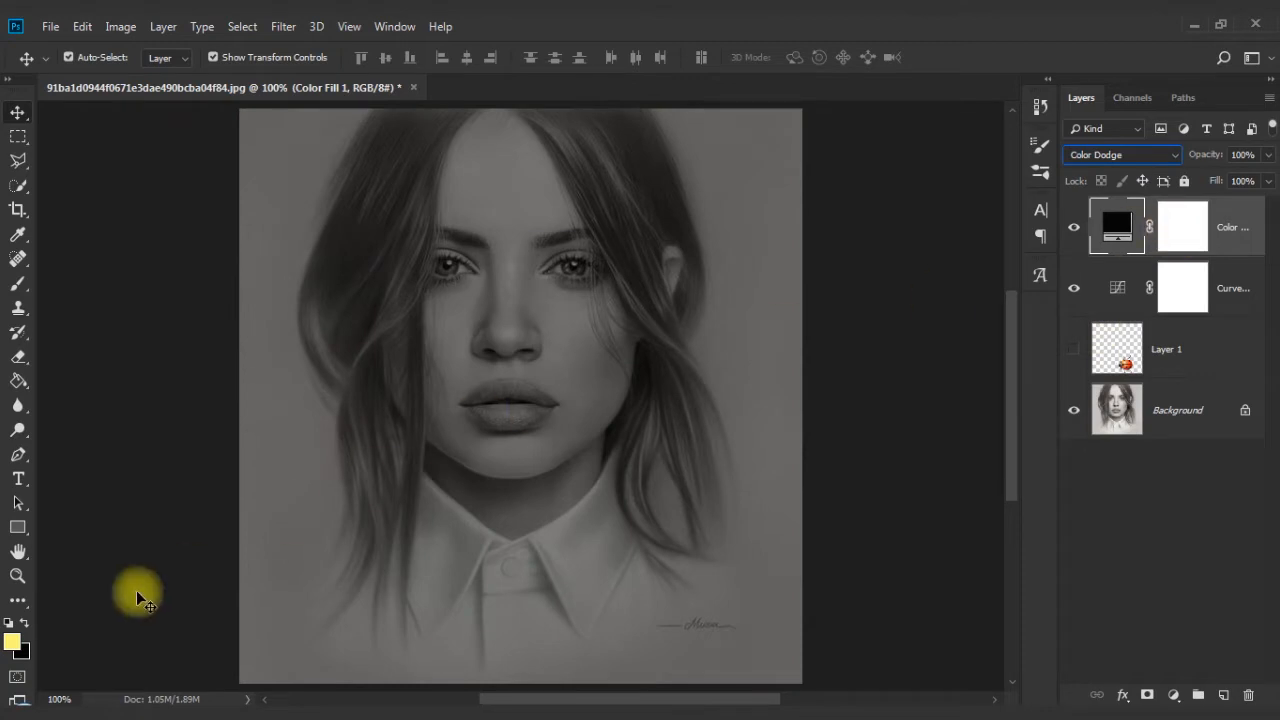
- Set up the Brush tool with yellow foreground colour fbf66f and a flow of 10%
{"action": "left_click", "coordinate": [17, 286]}
{"action": "left_click", "coordinate": [14, 648]}
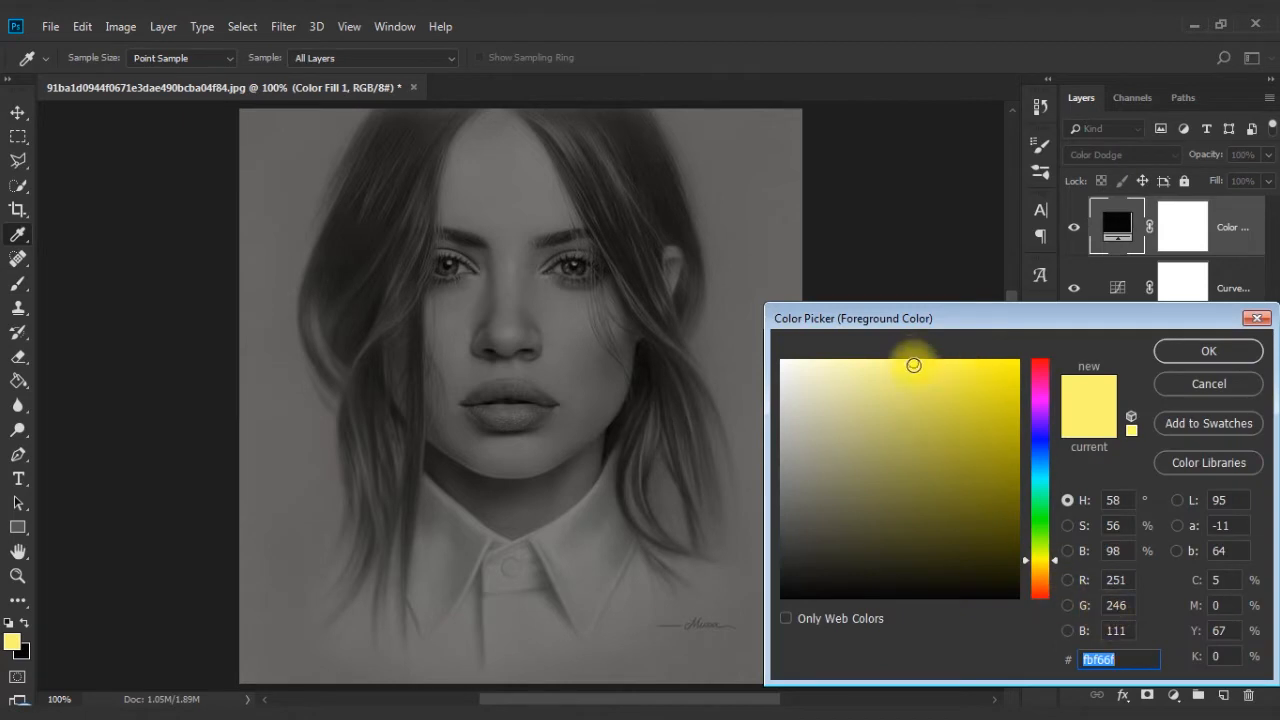
{"action": "left_click", "coordinate": [1170, 354]}
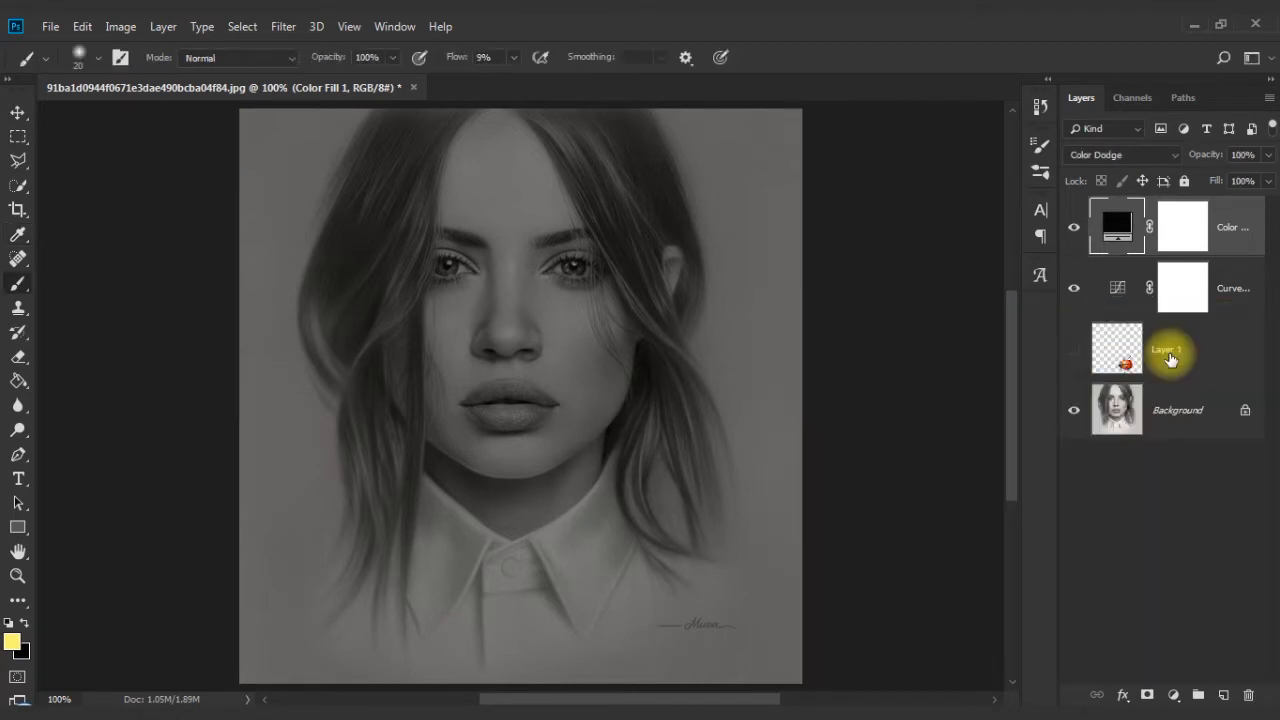
{"action": "double_click", "coordinate": [486, 57]}
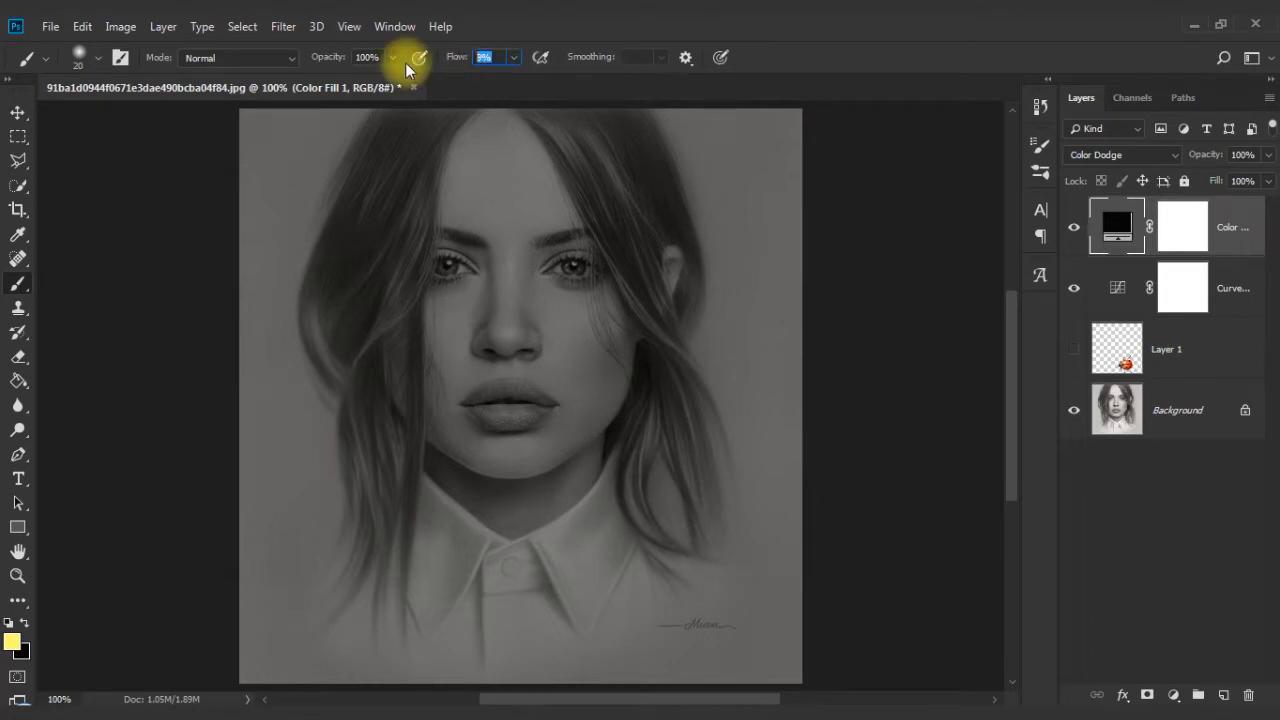
{"action": "type", "text": "10"}
{"action": "key", "text": "Return"}
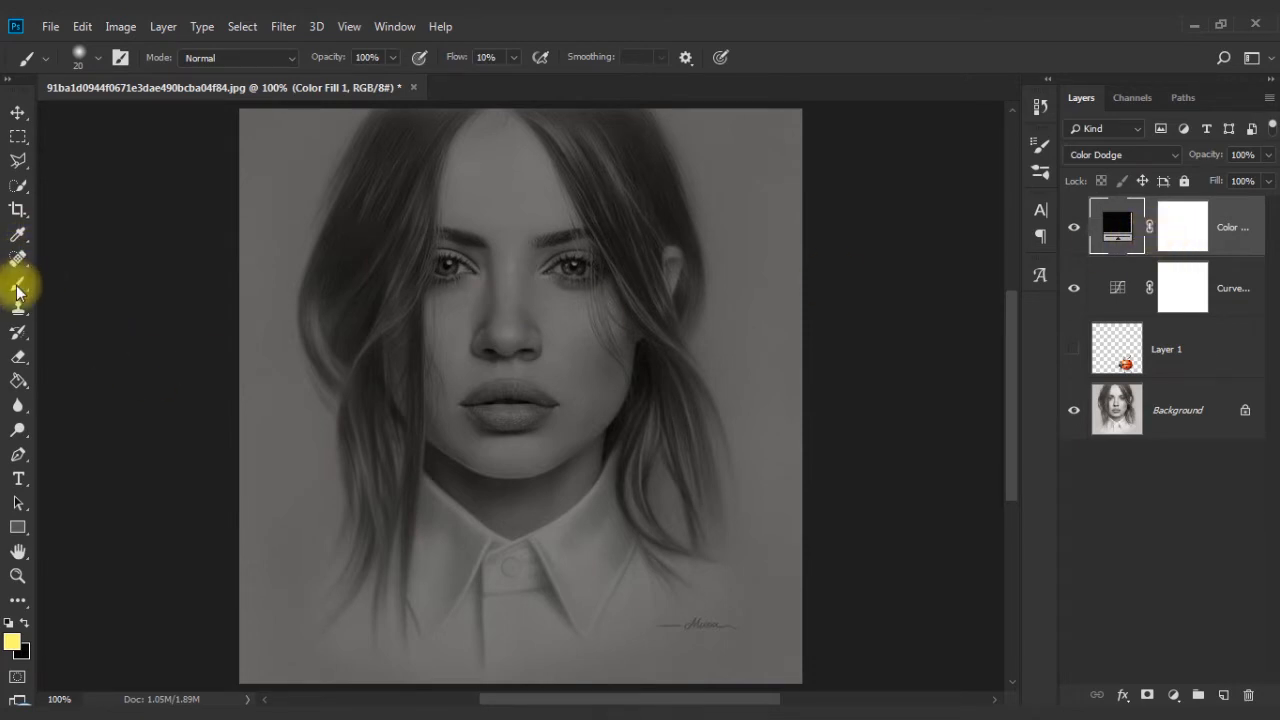
- Rasterize the black fill layer and paint 20 px yellow highlights along the jaw, lower lip, nose and the eye nearest the lit jaw
{"action": "right_click", "coordinate": [1234, 222]}
{"action": "left_click", "coordinate": [1165, 270]}
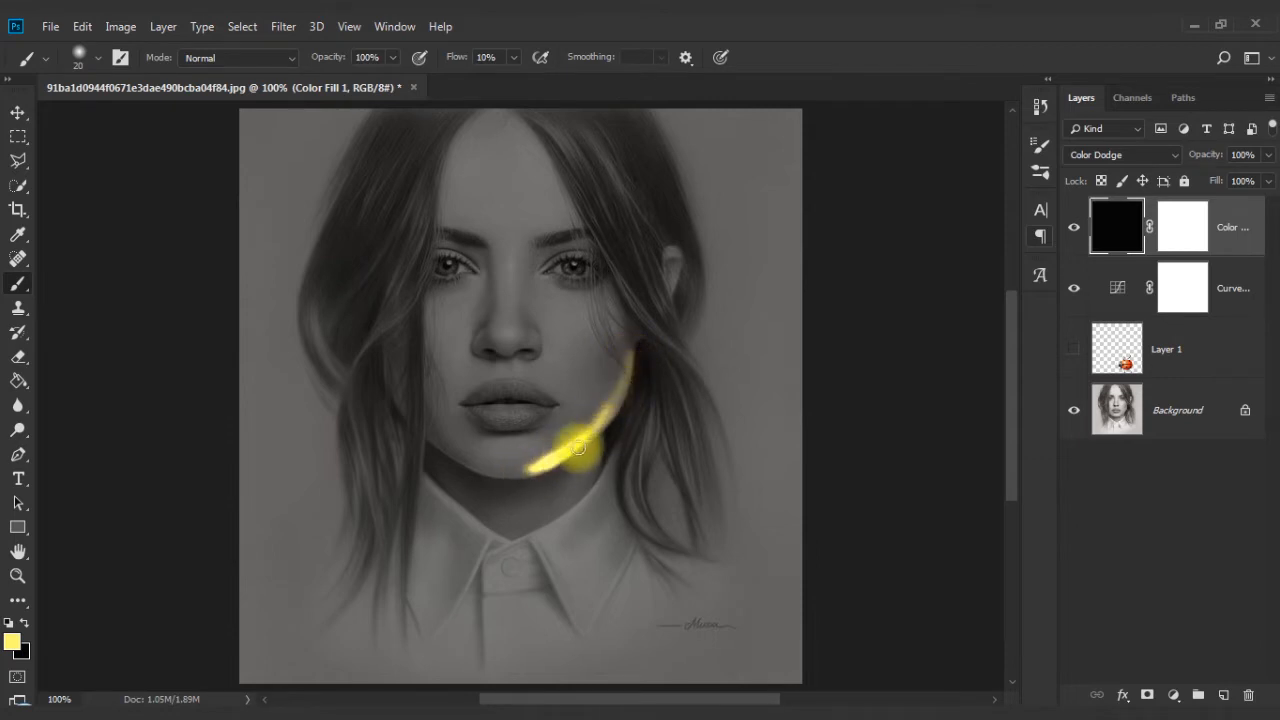
{"action": "mouse_move", "coordinate": [598, 424]}
{"action": "left_mouse_down"}
{"action": "mouse_move", "coordinate": [636, 339]}
{"action": "mouse_move", "coordinate": [624, 369]}
{"action": "left_mouse_up"}
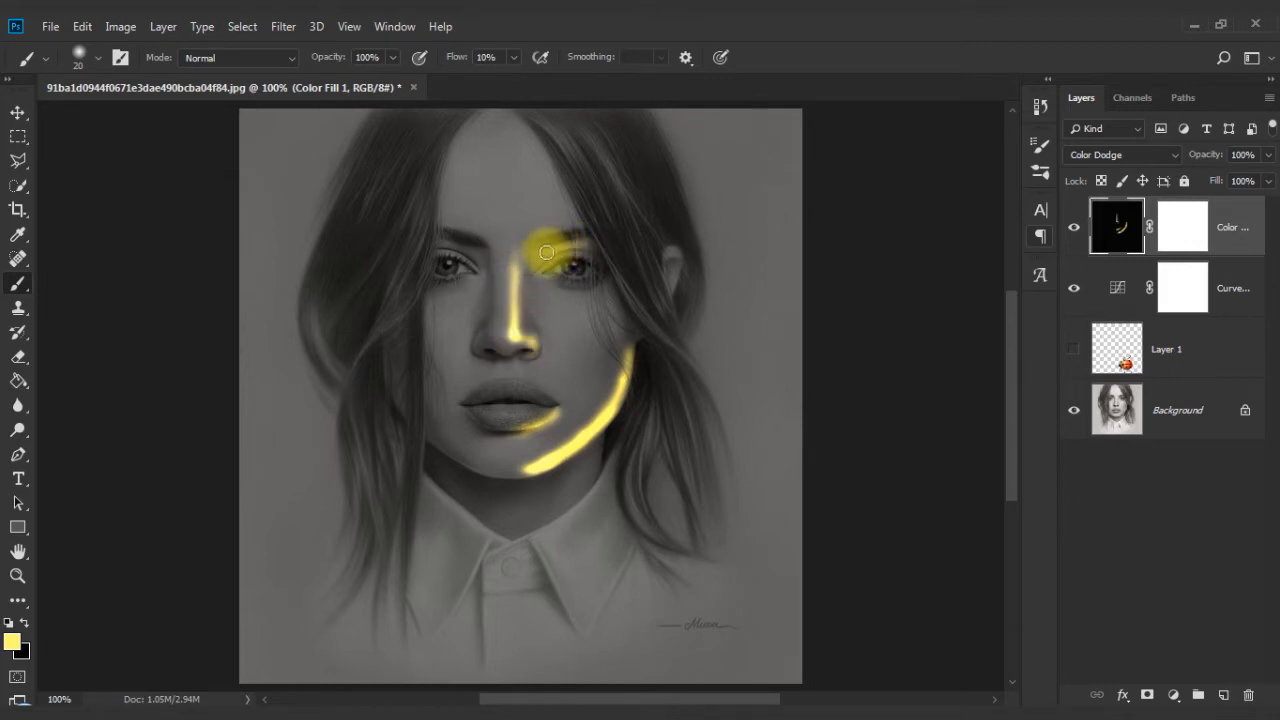
{"action": "left_click_drag", "start_coordinate": [589, 245], "coordinate": [595, 245]}
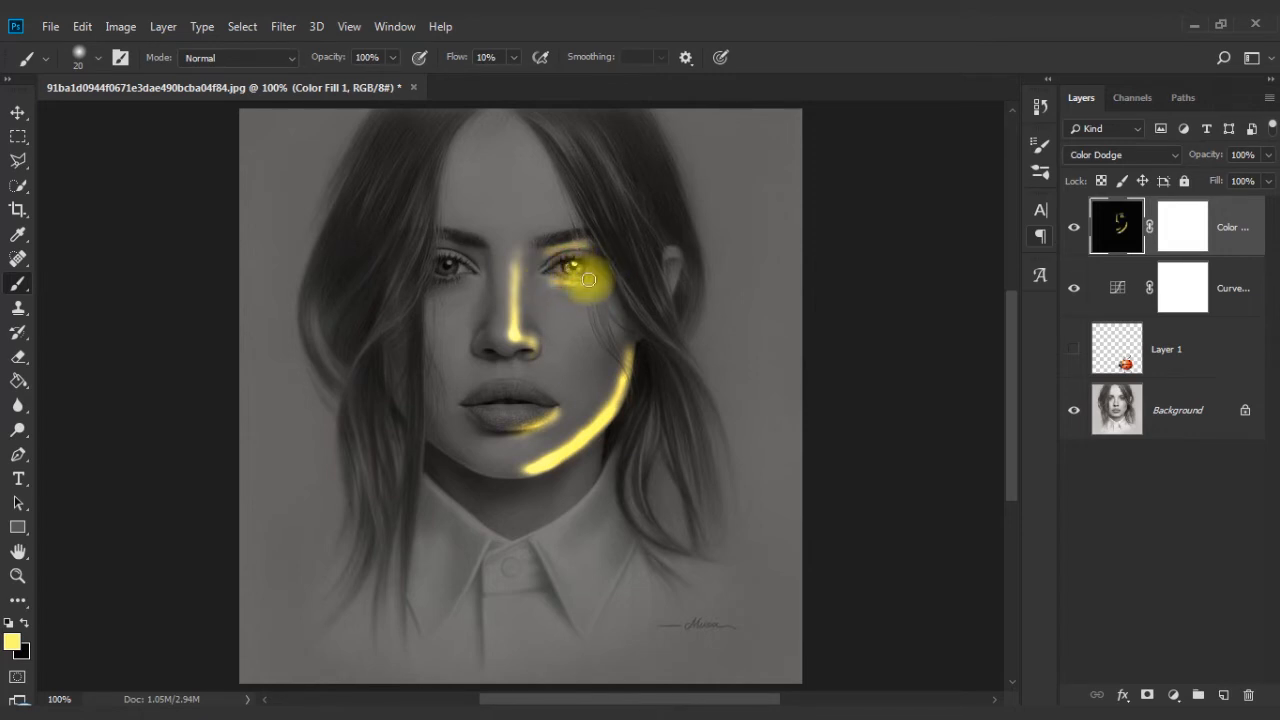
{"action": "left_click_drag", "start_coordinate": [571, 266], "coordinate": [577, 268]}
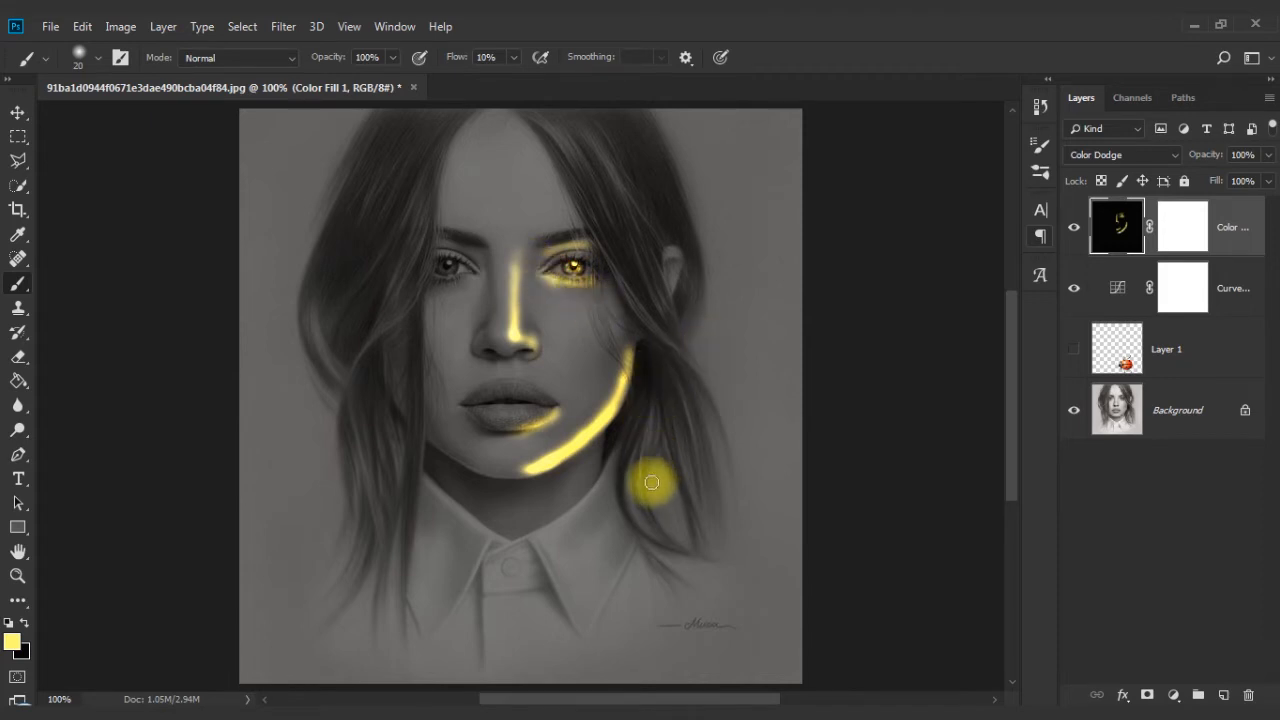
- Enlarge the brush to 70 px and paint a soft yellow glow over the cheek between the mouth and the lit jawline
{"action": "key", "text": "bracketright"}
{"action": "key", "text": "bracketright"}
{"action": "key", "text": "bracketright"}
{"action": "key", "text": "bracketright"}
{"action": "key", "text": "bracketright"}
{"action": "mouse_move", "coordinate": [538, 446]}
{"action": "left_mouse_down"}
{"action": "mouse_move", "coordinate": [617, 355]}
{"action": "mouse_move", "coordinate": [555, 431]}
{"action": "mouse_move", "coordinate": [611, 374]}
{"action": "left_mouse_up"}
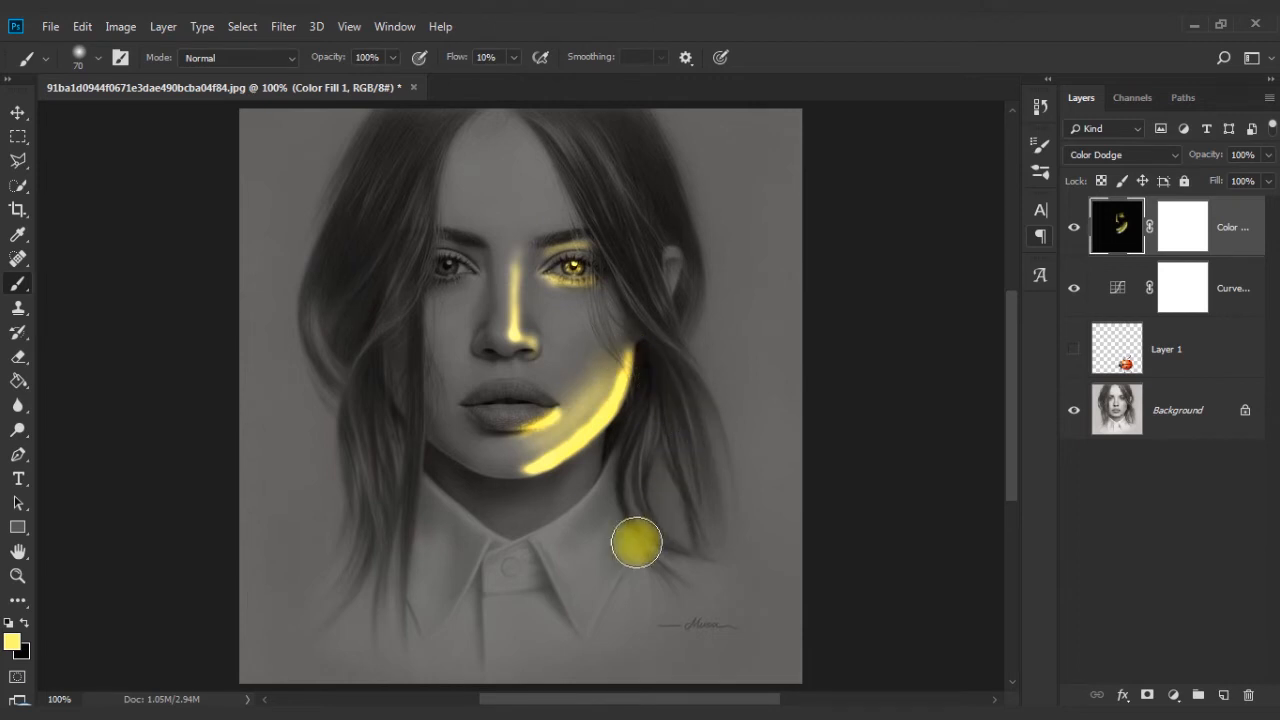
- Enlarge the brush to 100 px and paint a yellow glow on the neck, collar and hair beside the lit jaw
{"action": "key", "text": "bracketright"}
{"action": "key", "text": "bracketright"}
{"action": "key", "text": "bracketright"}
{"action": "mouse_move", "coordinate": [564, 490]}
{"action": "left_mouse_down"}
{"action": "mouse_move", "coordinate": [632, 439]}
{"action": "mouse_move", "coordinate": [654, 471]}
{"action": "mouse_move", "coordinate": [652, 364]}
{"action": "mouse_move", "coordinate": [649, 443]}
{"action": "left_mouse_up"}
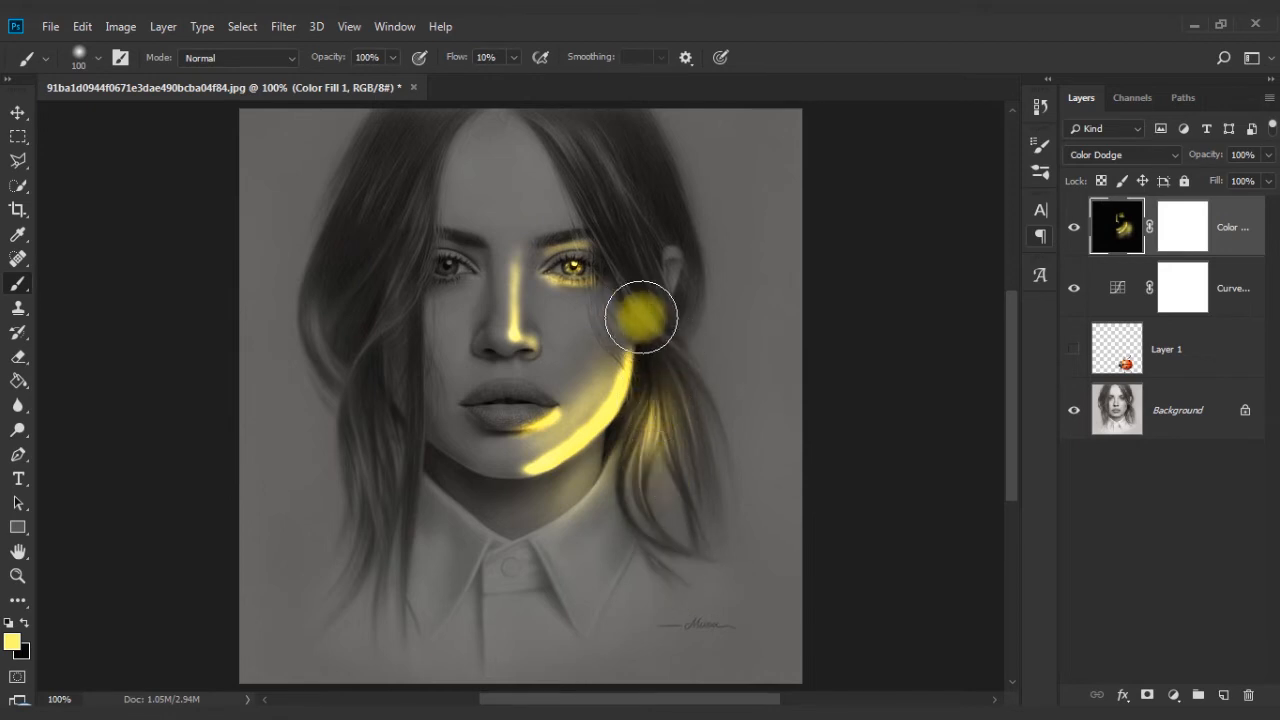
- Reduce the brush to 40 px, light the hair strand beside the glowing eye and add yellow around the lower lip and cheek
{"action": "key", "text": "bracketleft"}
{"action": "key", "text": "bracketleft"}
{"action": "key", "text": "bracketleft"}
{"action": "key", "text": "bracketleft"}
{"action": "key", "text": "bracketleft"}
{"action": "key", "text": "bracketleft"}
{"action": "mouse_move", "coordinate": [625, 288]}
{"action": "left_mouse_down"}
{"action": "mouse_move", "coordinate": [678, 348]}
{"action": "mouse_move", "coordinate": [636, 367]}
{"action": "mouse_move", "coordinate": [539, 372]}
{"action": "mouse_move", "coordinate": [520, 315]}
{"action": "mouse_move", "coordinate": [552, 230]}
{"action": "left_mouse_up"}
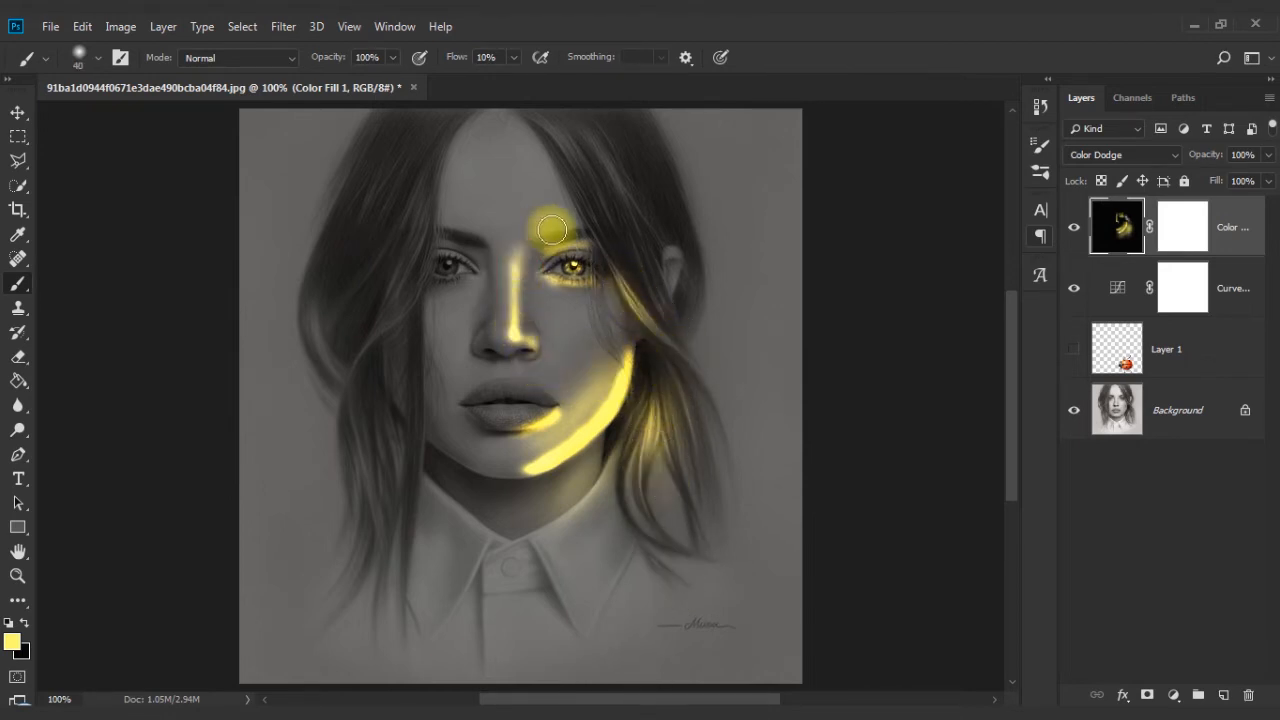
{"action": "left_click_drag", "start_coordinate": [523, 435], "coordinate": [554, 431]}
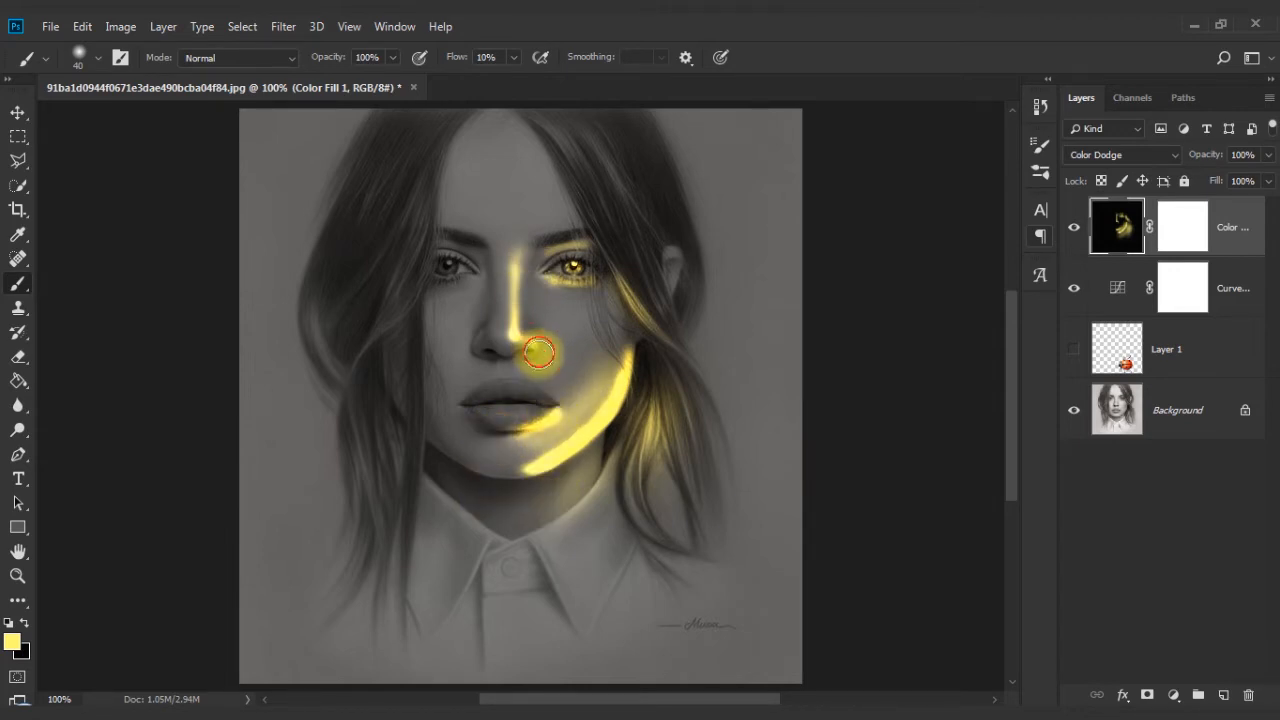
{"action": "mouse_move", "coordinate": [547, 438]}
{"action": "left_mouse_down"}
{"action": "mouse_move", "coordinate": [590, 416]}
{"action": "mouse_move", "coordinate": [627, 369]}
{"action": "mouse_move", "coordinate": [551, 446]}
{"action": "mouse_move", "coordinate": [503, 460]}
{"action": "mouse_move", "coordinate": [533, 463]}
{"action": "mouse_move", "coordinate": [628, 415]}
{"action": "left_mouse_up"}
- Switch the foreground colour to black and tone down the cheek and lip glow at 90 px and beside the nose at 60 px
{"action": "left_click", "coordinate": [25, 628]}
{"action": "key", "text": "bracketright"}
{"action": "mouse_move", "coordinate": [519, 437]}
{"action": "left_mouse_down"}
{"action": "mouse_move", "coordinate": [593, 397]}
{"action": "mouse_move", "coordinate": [600, 363]}
{"action": "mouse_move", "coordinate": [568, 413]}
{"action": "mouse_move", "coordinate": [585, 397]}
{"action": "mouse_move", "coordinate": [493, 446]}
{"action": "mouse_move", "coordinate": [549, 433]}
{"action": "mouse_move", "coordinate": [521, 453]}
{"action": "mouse_move", "coordinate": [570, 404]}
{"action": "mouse_move", "coordinate": [621, 351]}
{"action": "left_mouse_up"}
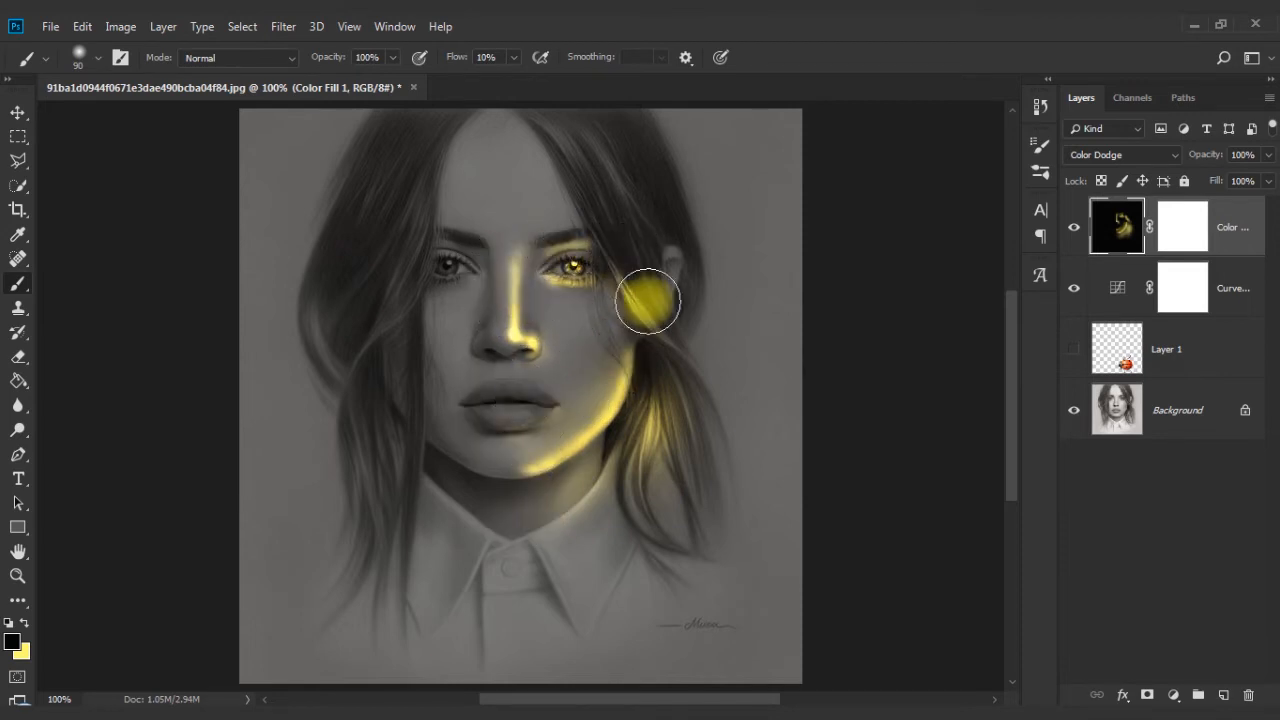
{"action": "key", "text": "bracketleft"}
{"action": "key", "text": "bracketleft"}
{"action": "key", "text": "bracketleft"}
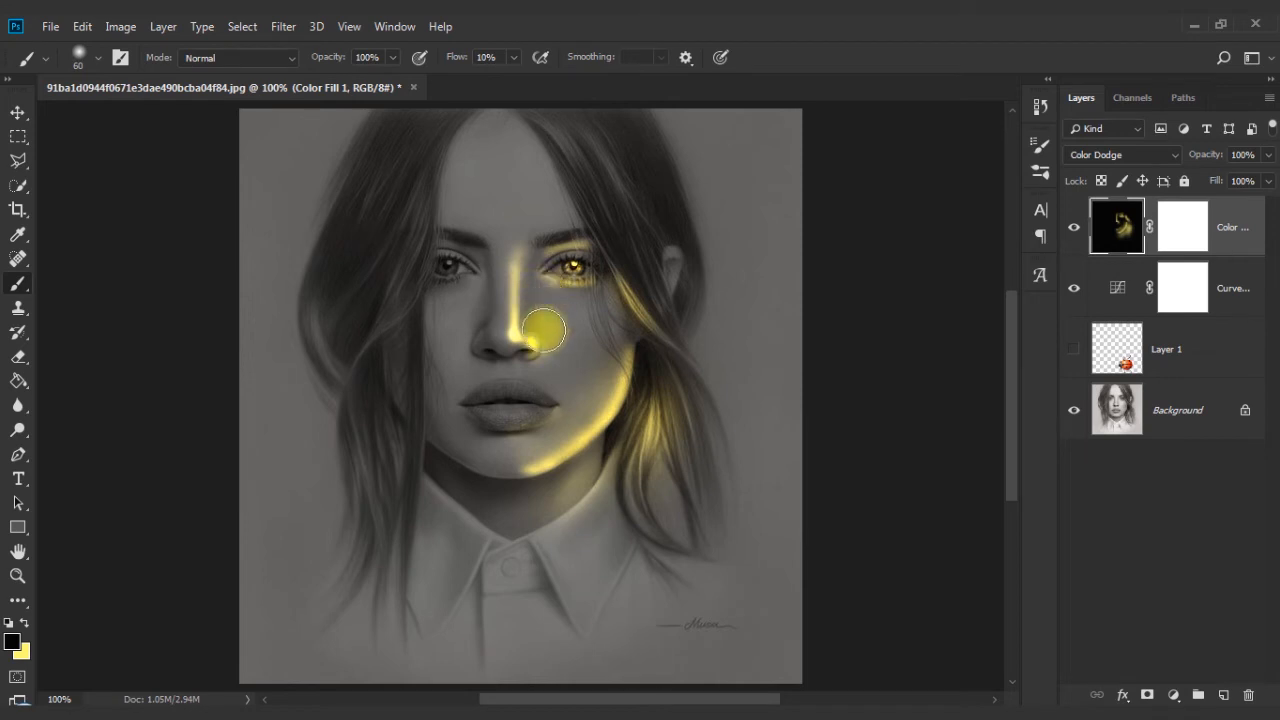
{"action": "left_click_drag", "start_coordinate": [540, 292], "coordinate": [565, 318]}
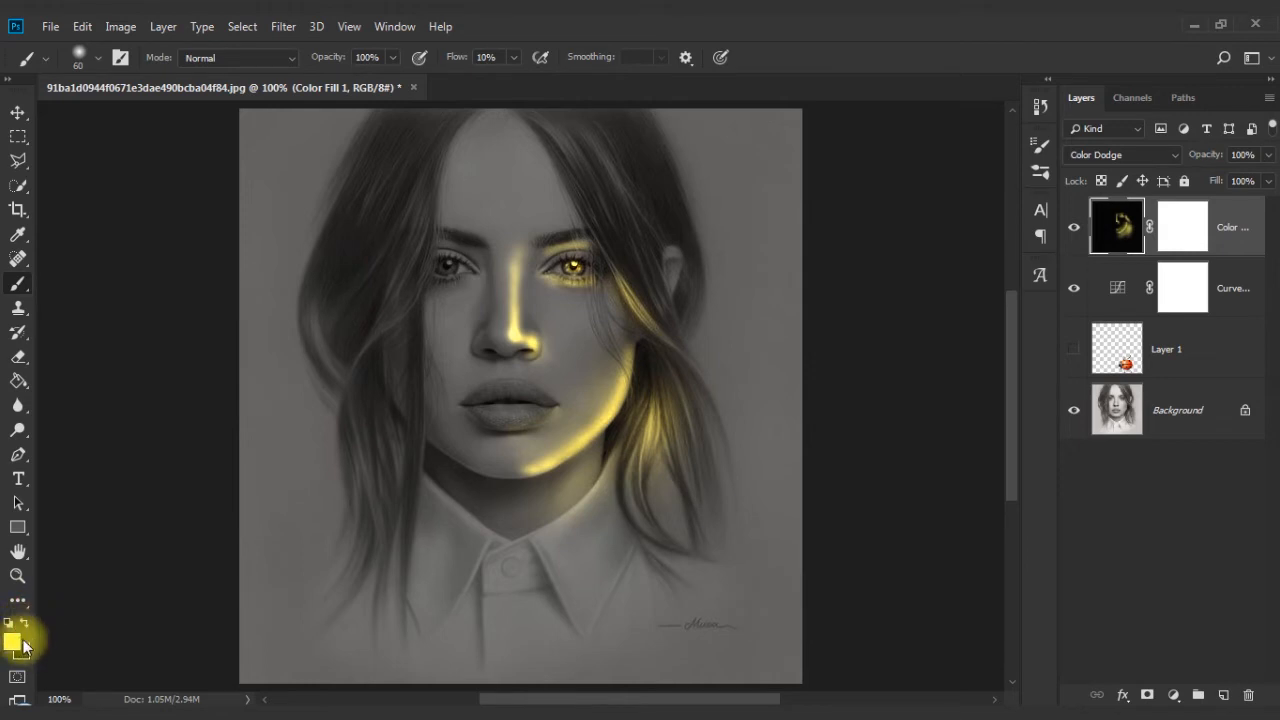
- Return to the yellow foreground colour and paint the lit corner of the lower lip with a smaller brush
{"action": "key", "text": "bracketleft"}
{"action": "key", "text": "bracketleft"}
{"action": "key", "text": "bracketleft"}
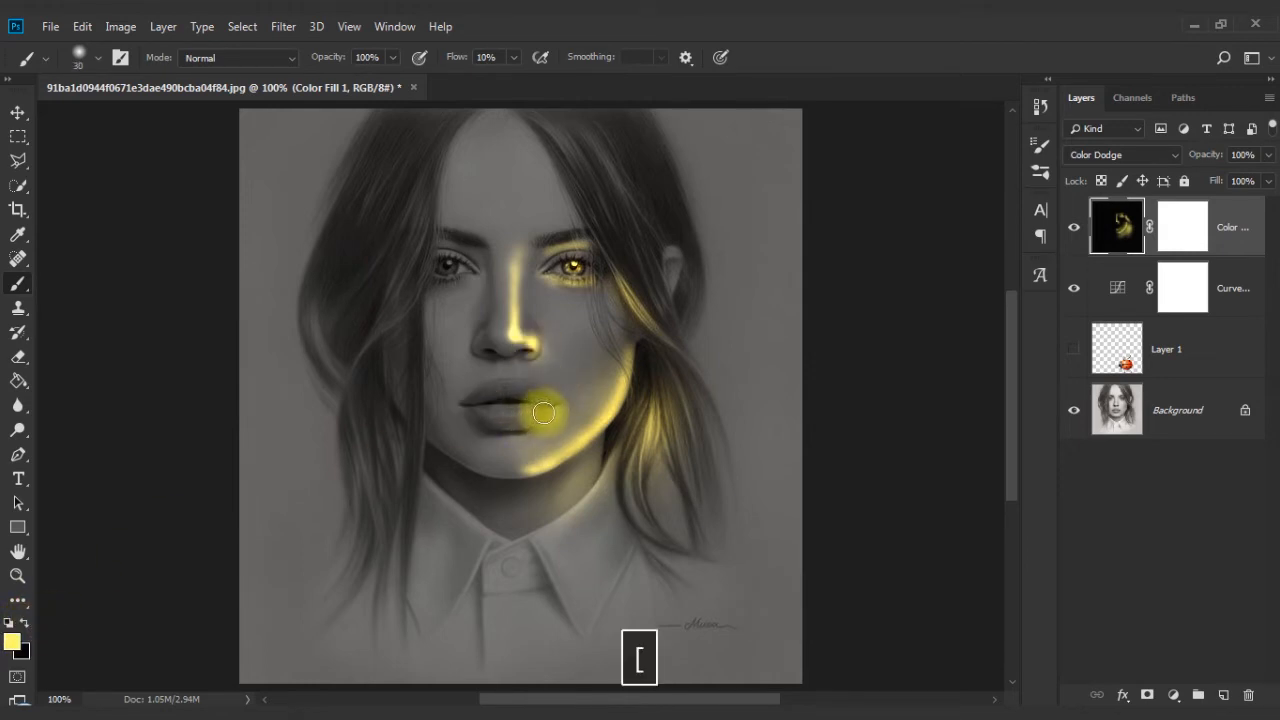
{"action": "mouse_move", "coordinate": [558, 411]}
{"action": "left_mouse_down"}
{"action": "mouse_move", "coordinate": [508, 437]}
{"action": "mouse_move", "coordinate": [564, 412]}
{"action": "mouse_move", "coordinate": [538, 468]}
{"action": "mouse_move", "coordinate": [522, 411]}
{"action": "left_mouse_up"}
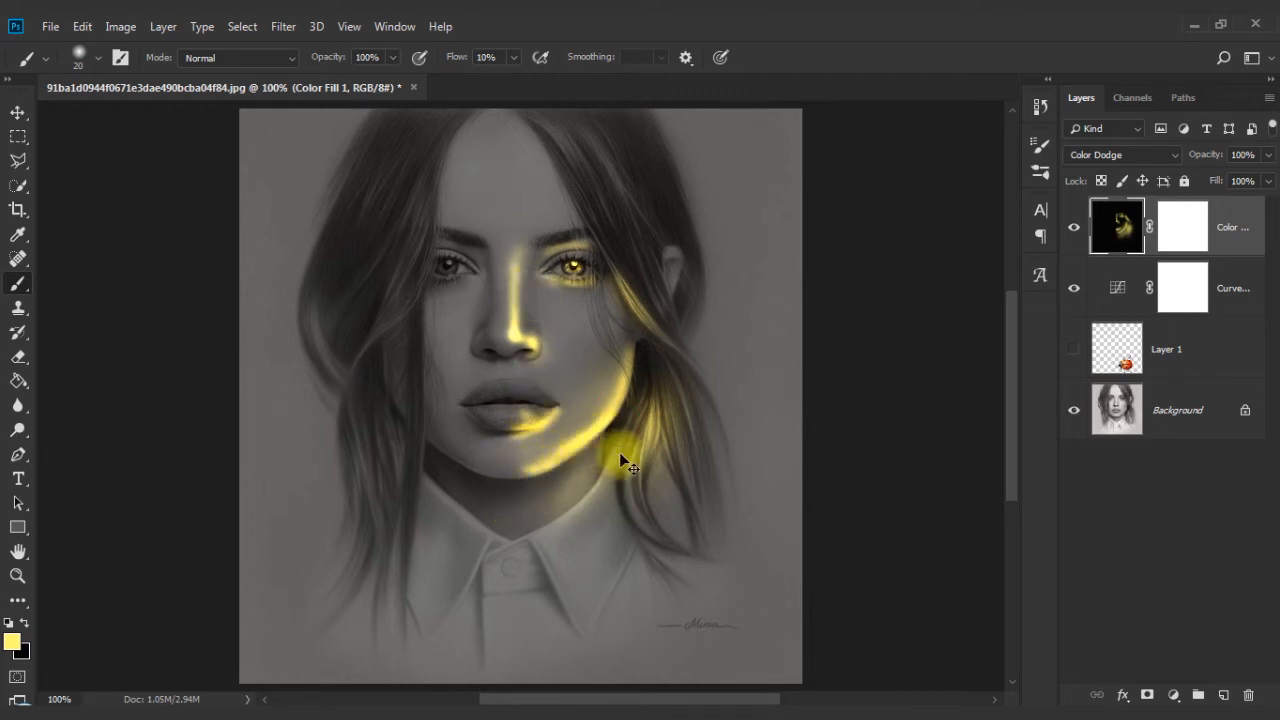
{"action": "key", "text": "ctrl+z"}
{"action": "mouse_move", "coordinate": [573, 446]}
{"action": "left_mouse_down"}
{"action": "mouse_move", "coordinate": [522, 474]}
{"action": "mouse_move", "coordinate": [594, 437]}
{"action": "mouse_move", "coordinate": [644, 346]}
{"action": "left_mouse_up"}
{"action": "key", "text": "ctrl+z"}
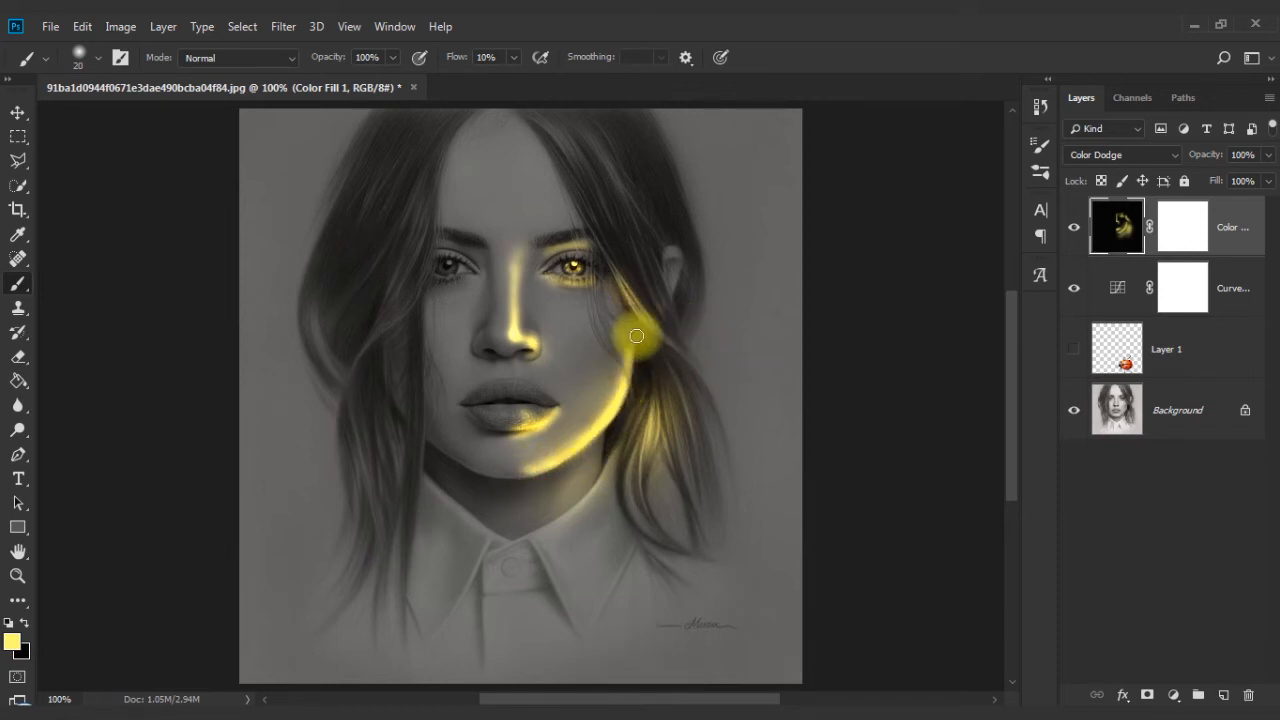
- Show the ladybug layer and move it above the painted Color Dodge layer
{"action": "left_click", "coordinate": [1073, 349]}
{"action": "left_click", "coordinate": [1230, 349]}
{"action": "left_click_drag", "start_coordinate": [1230, 349], "coordinate": [1215, 225]}
- Add a Hue/Saturation adjustment above the ladybug layer and clip it to that layer
{"action": "left_click", "coordinate": [1173, 694]}
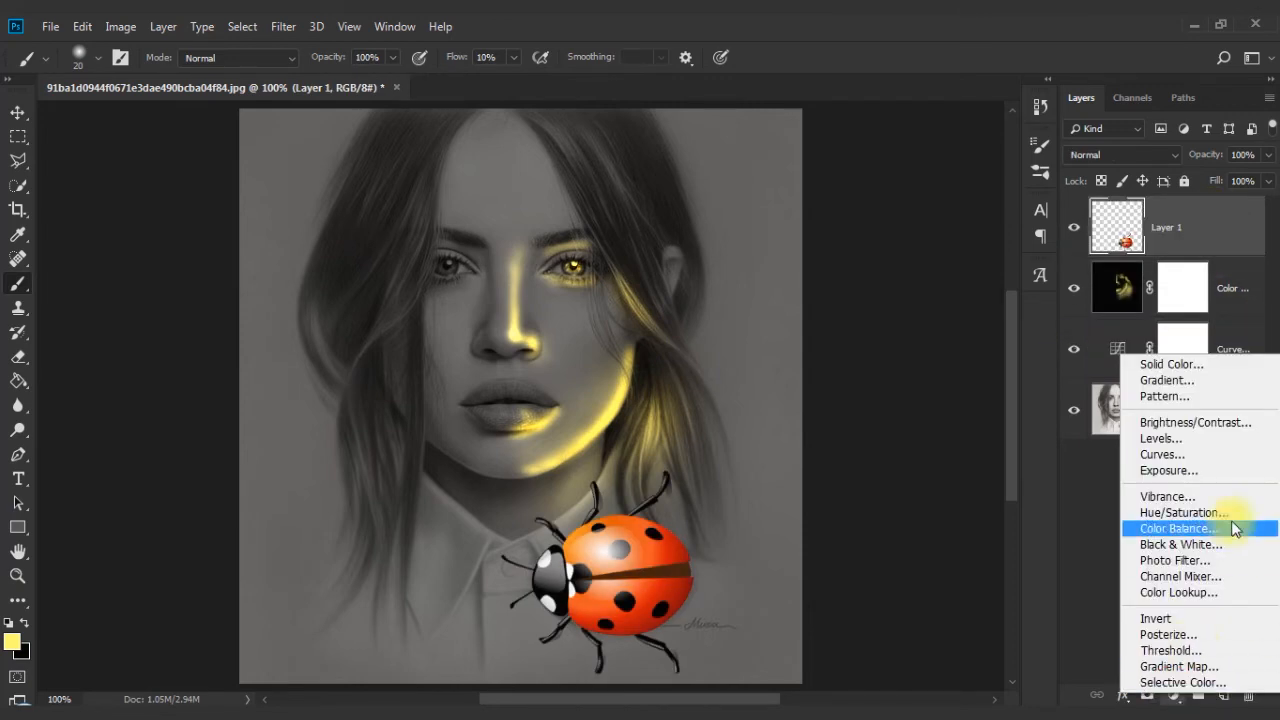
{"action": "left_click", "coordinate": [1235, 513]}
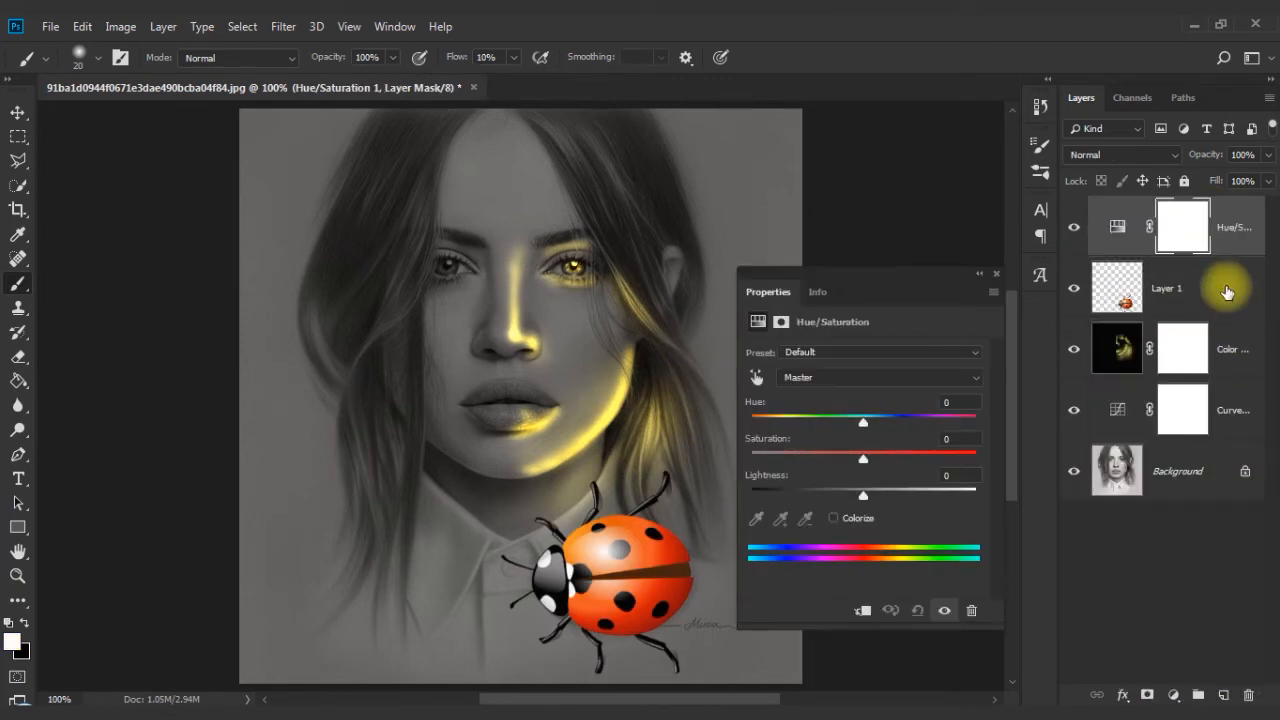
{"action": "right_click", "coordinate": [1231, 220]}
{"action": "left_click", "coordinate": [1082, 343]}
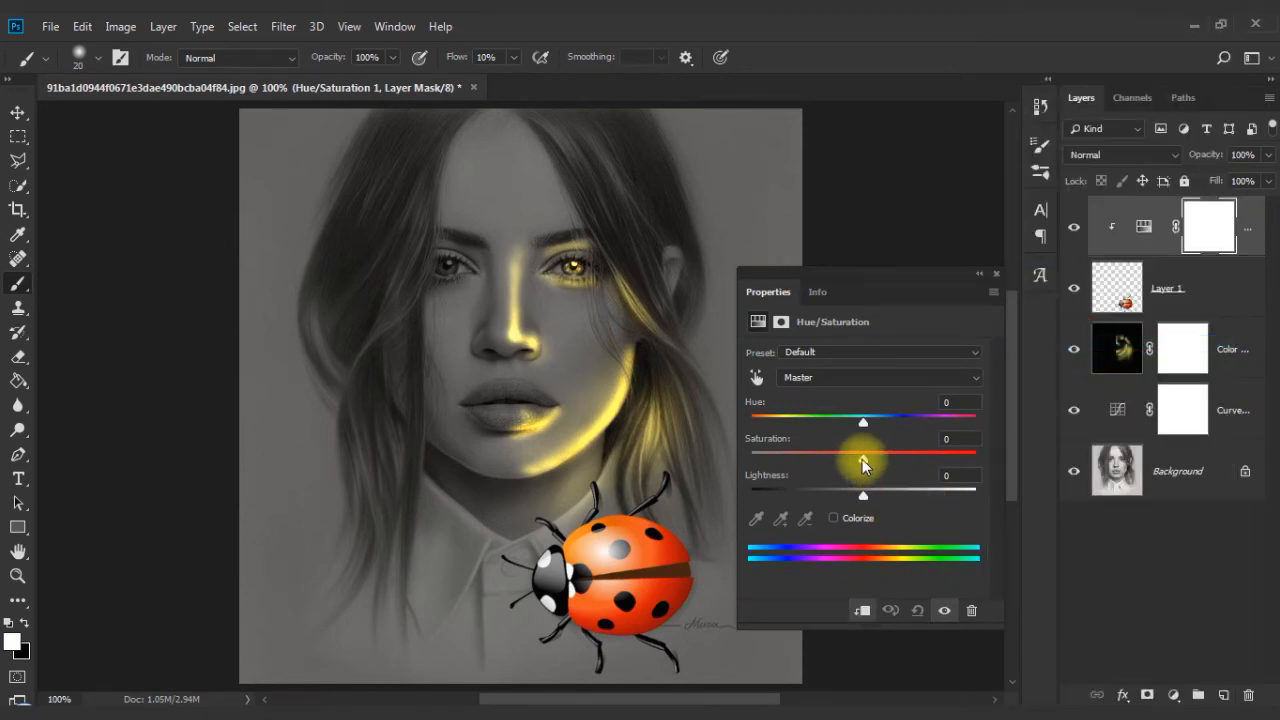
- Colorize the ladybug yellow with a hue of about 58 and a saturation of 100
{"action": "left_click", "coordinate": [832, 518]}
{"action": "left_click_drag", "start_coordinate": [760, 422], "coordinate": [980, 458]}
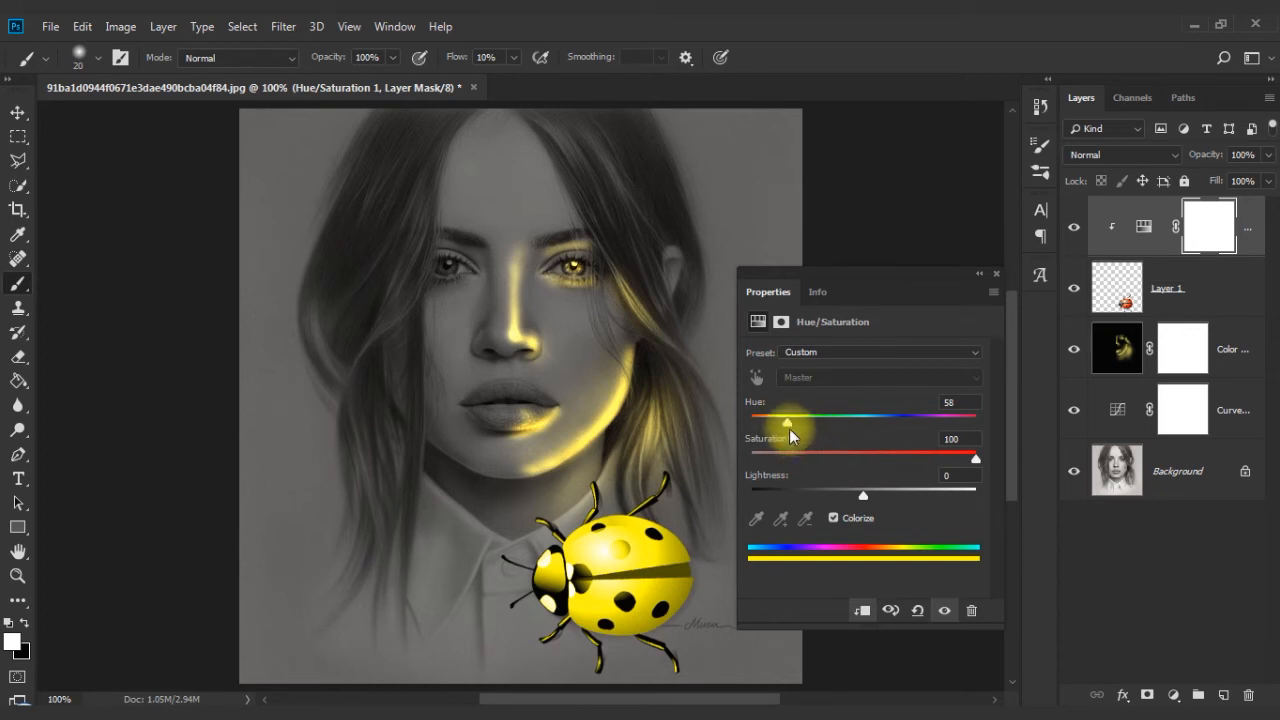
{"action": "left_click_drag", "start_coordinate": [787, 424], "coordinate": [789, 424]}
{"action": "left_click", "coordinate": [994, 277]}
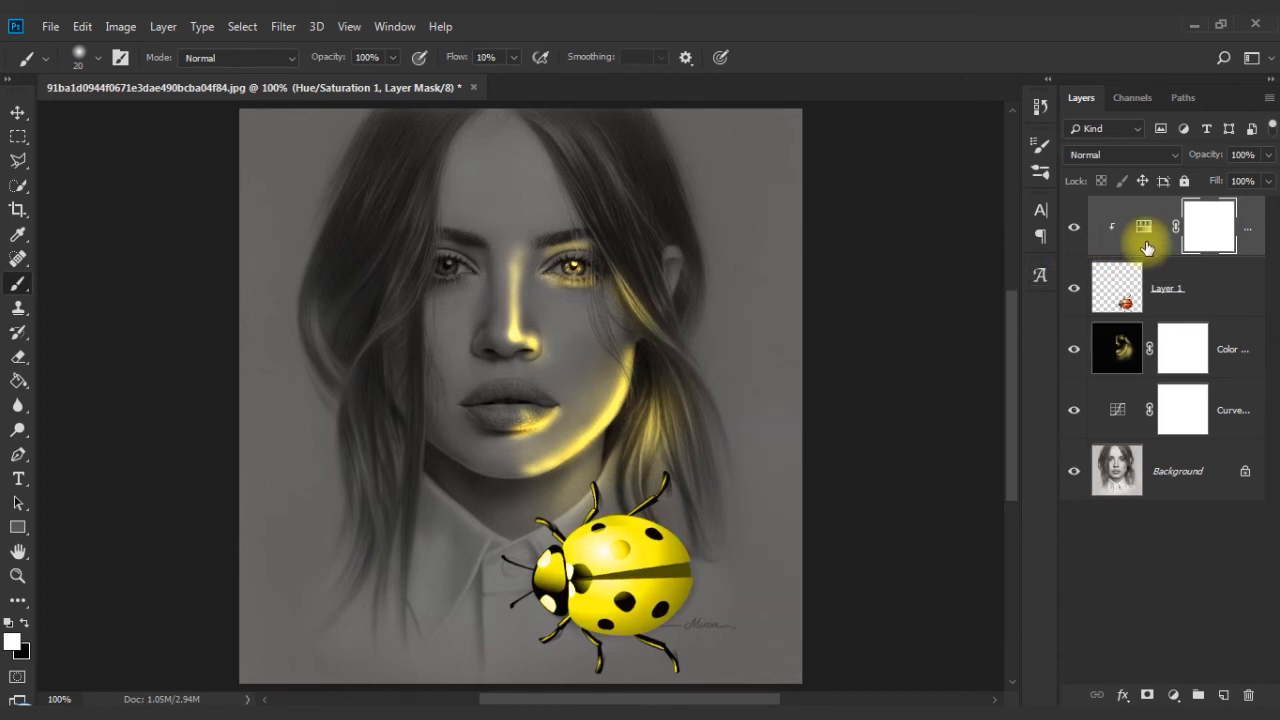
- Merge the Hue/Saturation adjustment with the ladybug layer and clear the canvas selection
{"action": "left_click", "coordinate": [1200, 286]}
{"action": "left_click", "coordinate": [1155, 218], "text": "ctrl"}
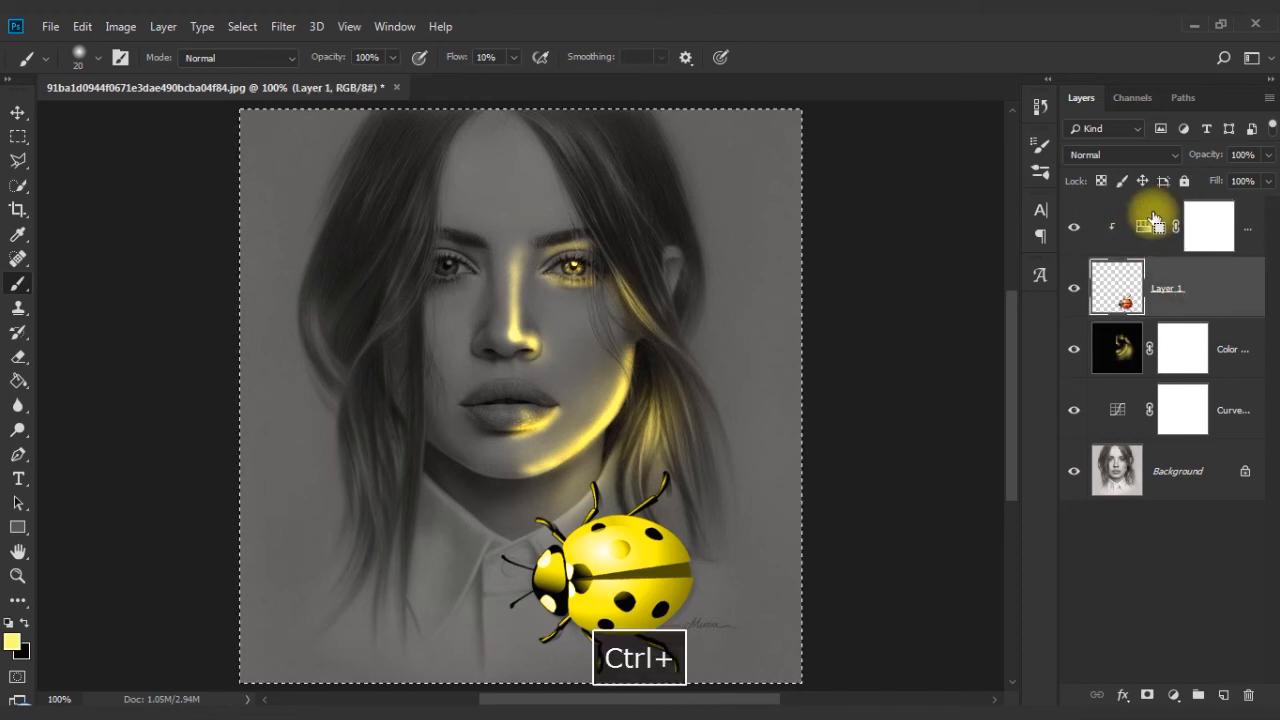
{"action": "left_click", "coordinate": [1145, 216]}
{"action": "left_click", "coordinate": [1195, 279], "text": "ctrl"}
{"action": "right_click", "coordinate": [1198, 279]}
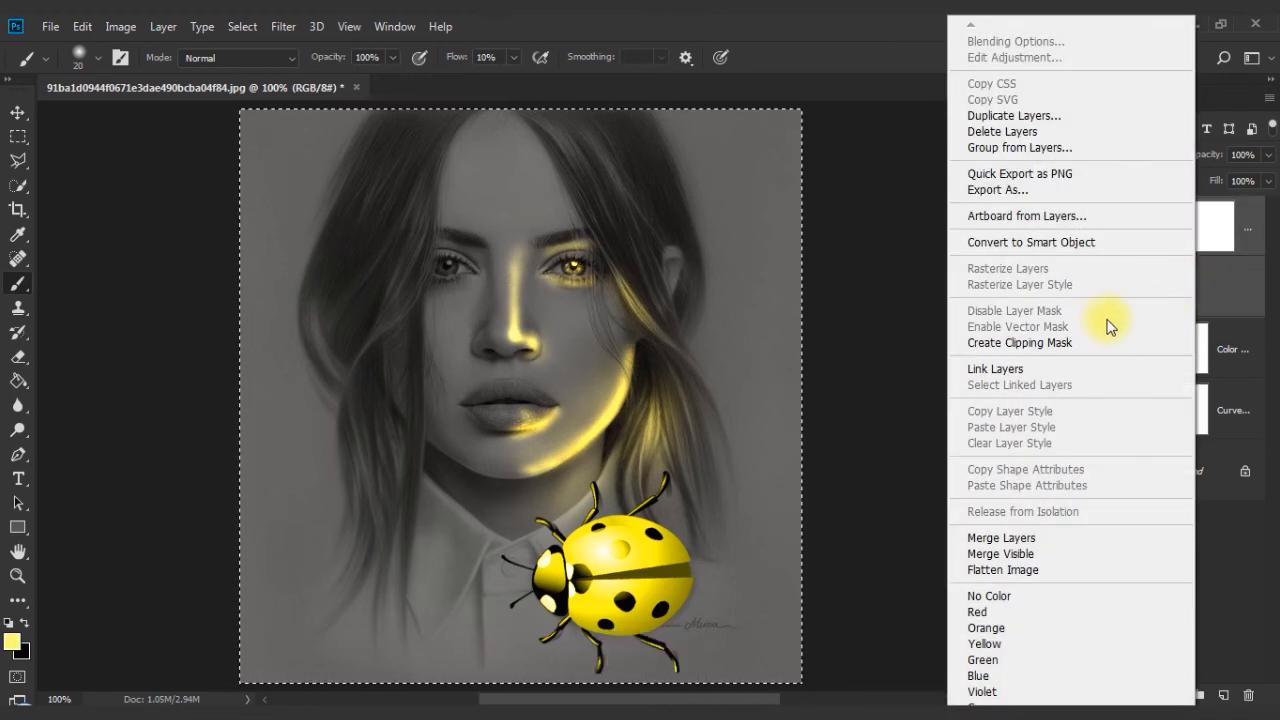
{"action": "left_click", "coordinate": [1220, 286]}
{"action": "right_click", "coordinate": [1152, 210]}
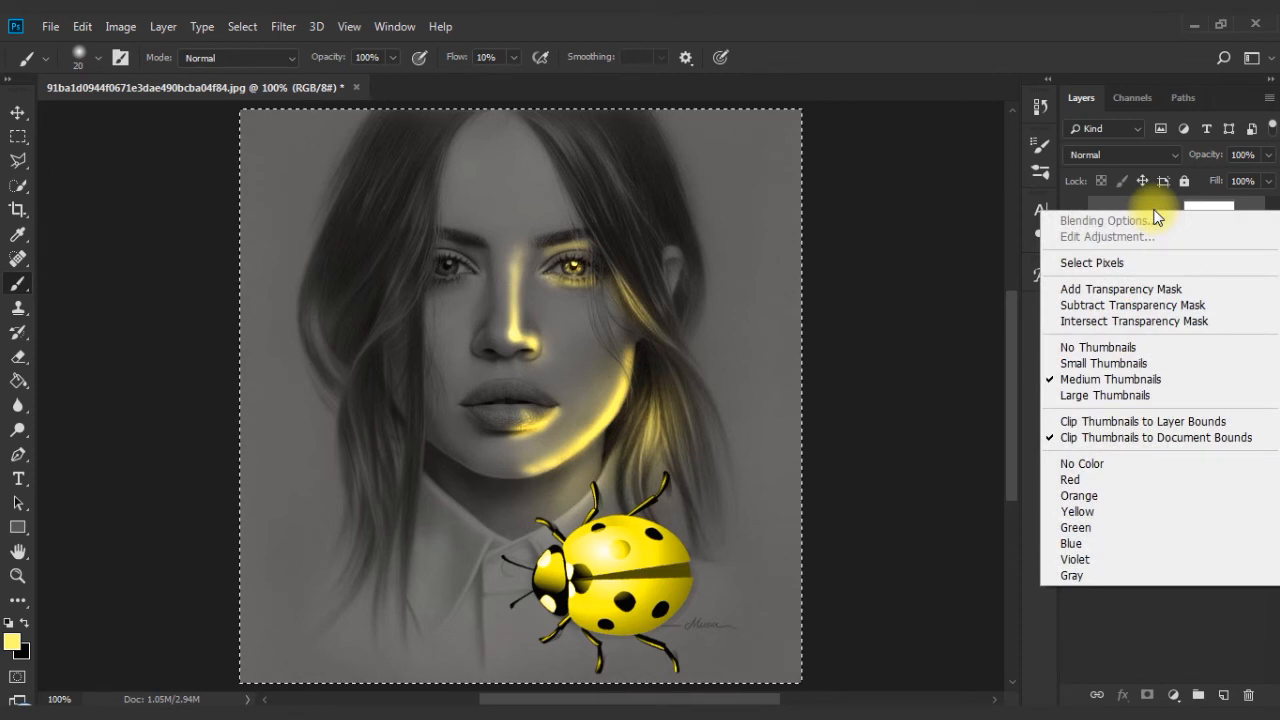
{"action": "right_click", "coordinate": [1248, 206]}
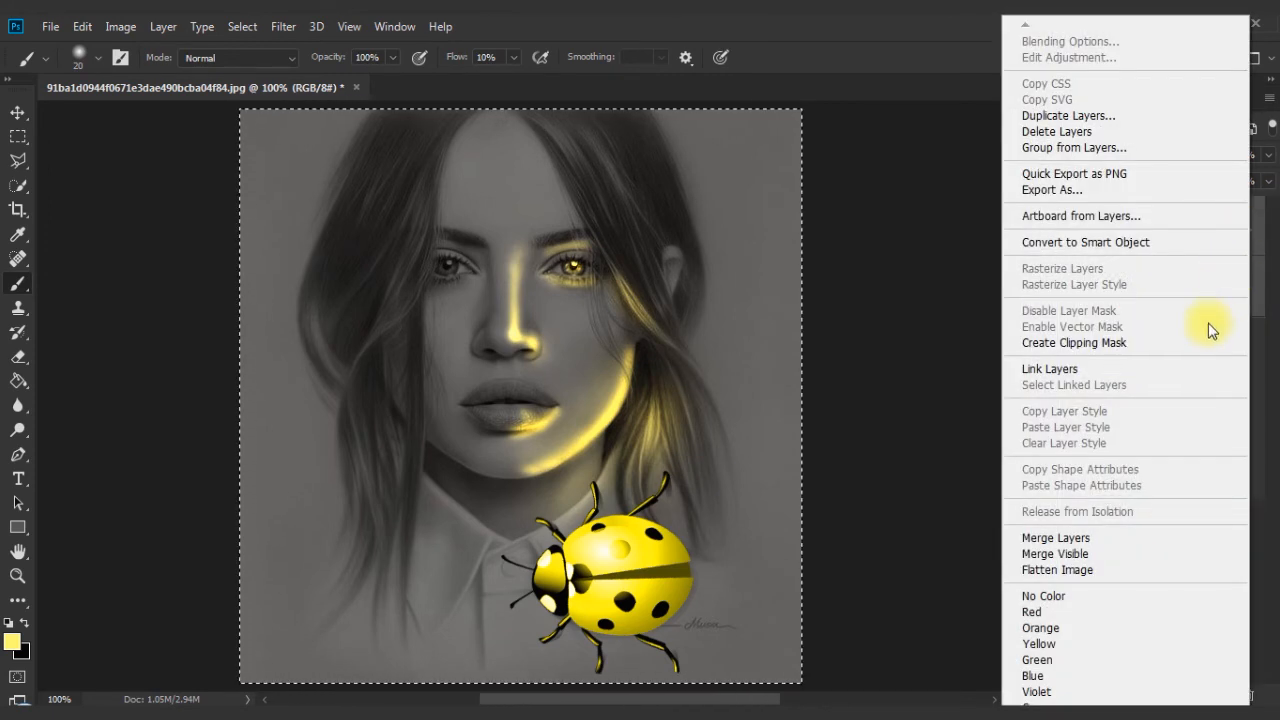
{"action": "left_click", "coordinate": [1110, 538]}
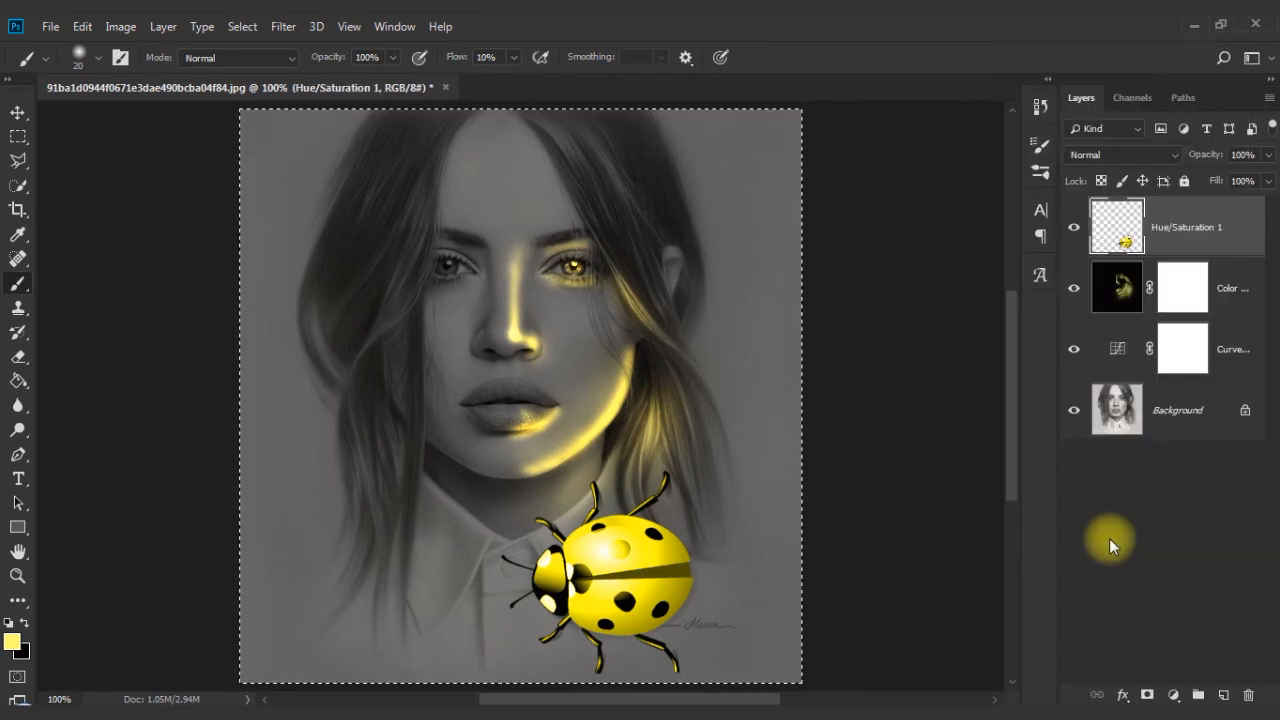
{"action": "key", "text": "ctrl+d"}
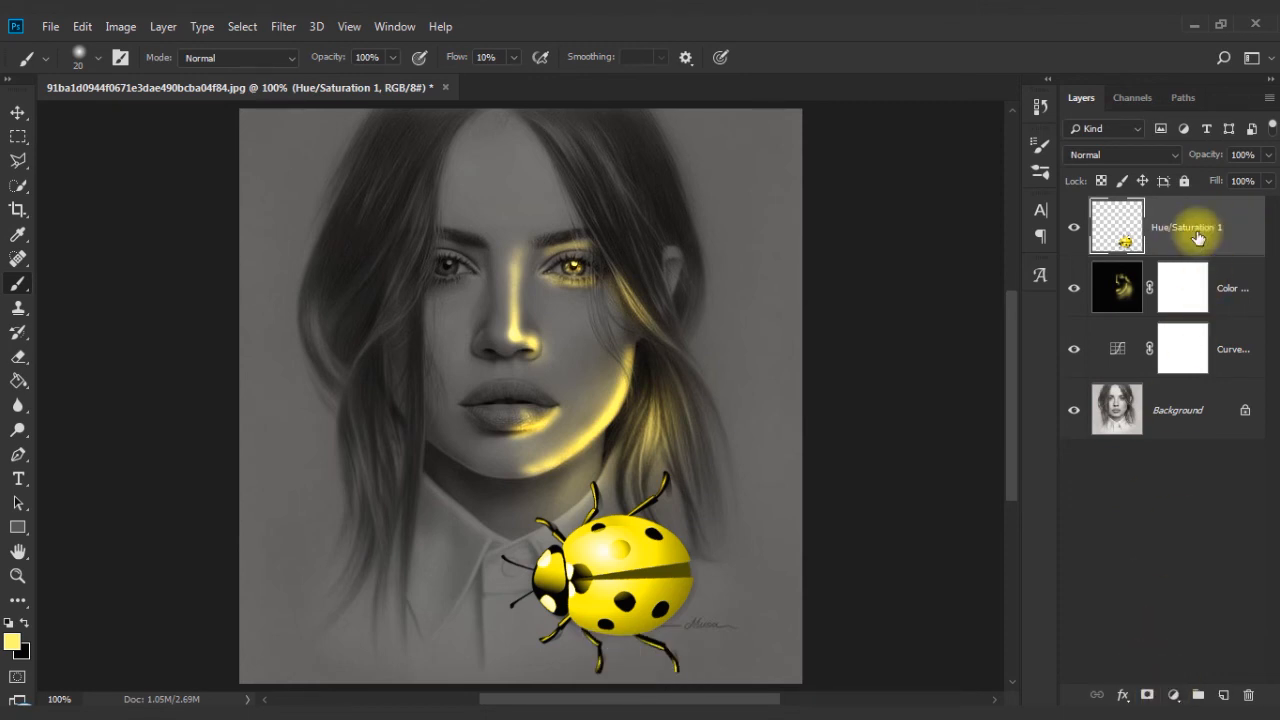
- Duplicate the yellow ladybug layer and set the copy's blend mode to Linear Light
{"action": "key", "text": "ctrl+j"}
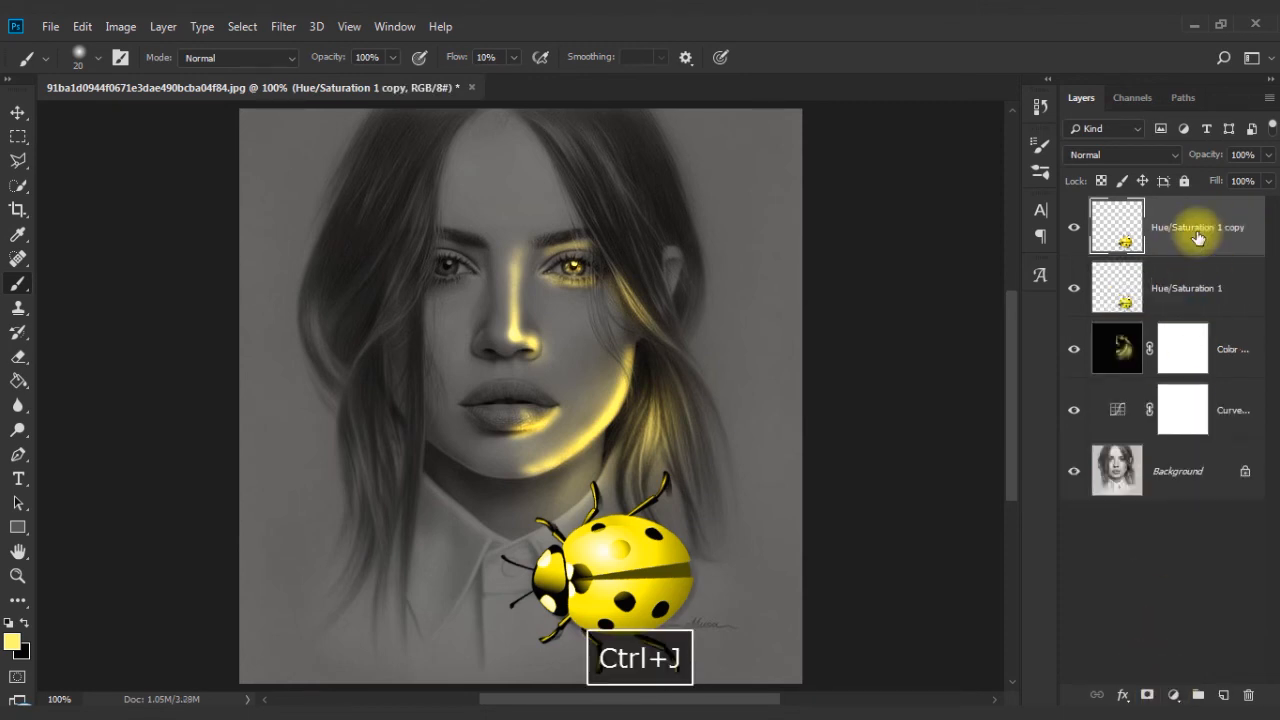
{"action": "left_click", "coordinate": [1120, 155]}
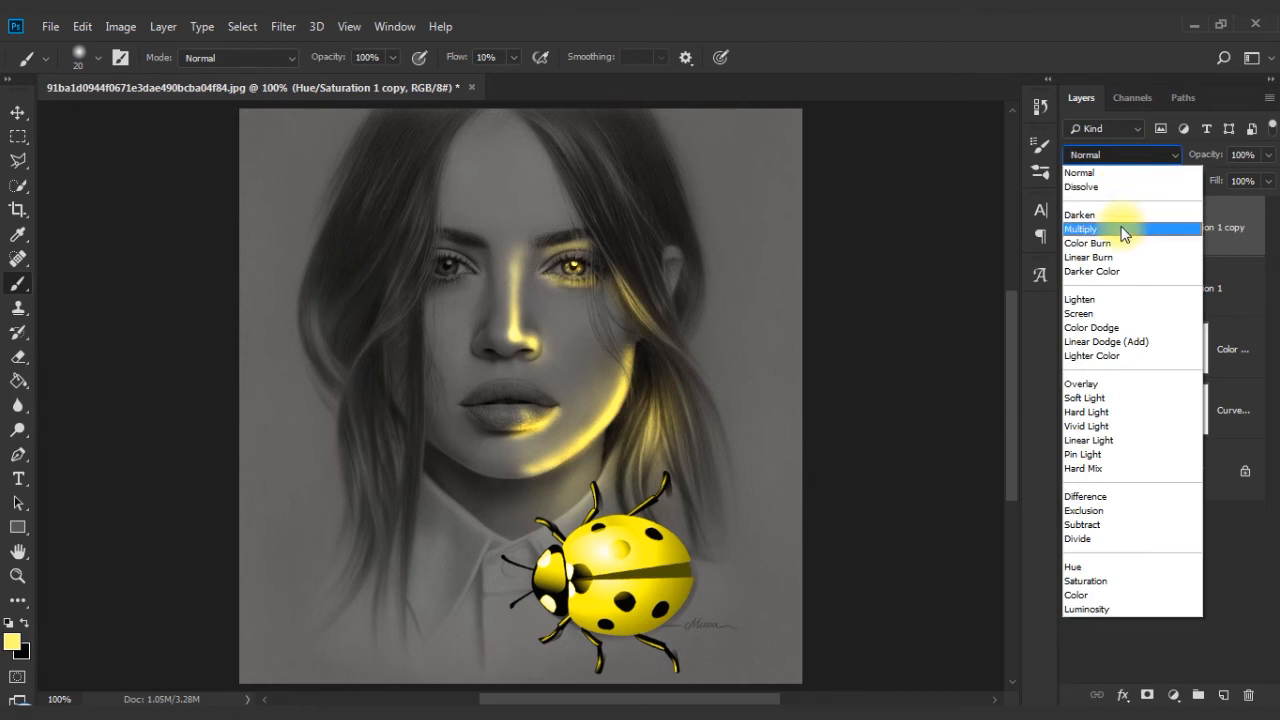
{"action": "left_click", "coordinate": [1117, 439]}
- Apply a Gaussian Blur with a radius of about 4.2 pixels to the Linear Light ladybug copy
{"action": "left_click", "coordinate": [283, 26]}
{"action": "mouse_move", "coordinate": [320, 240]}
{"action": "left_click", "coordinate": [548, 311]}
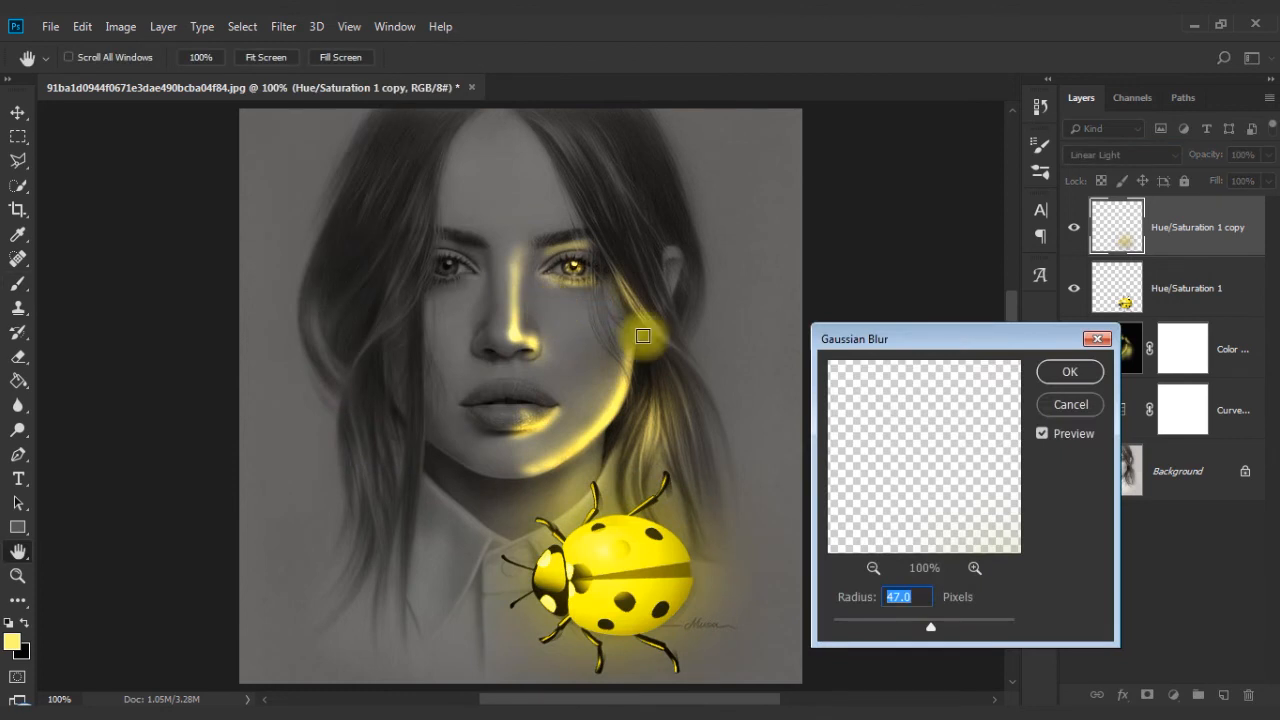
{"action": "left_click_drag", "start_coordinate": [927, 645], "coordinate": [884, 640]}
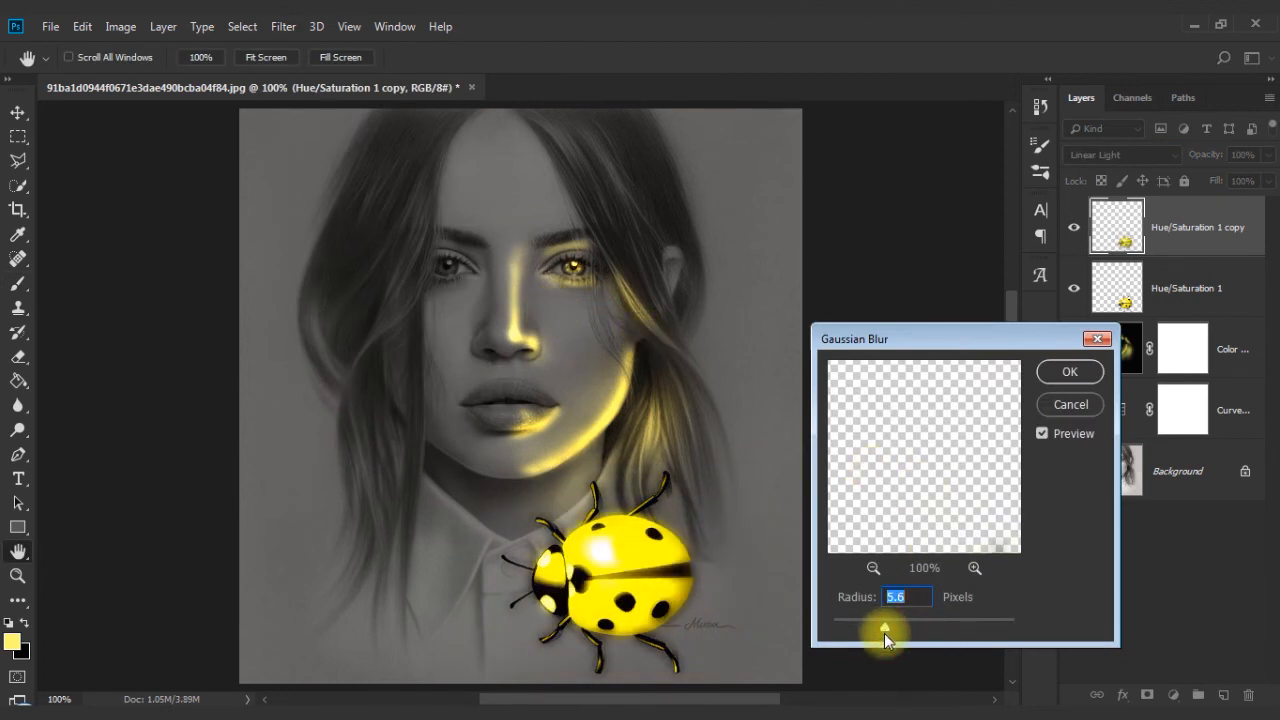
{"action": "left_click", "coordinate": [1069, 371]}
- Duplicate the blurred ladybug copy and apply a Gaussian Blur of about 20.8 pixels to the new layer
{"action": "key", "text": "ctrl+j"}
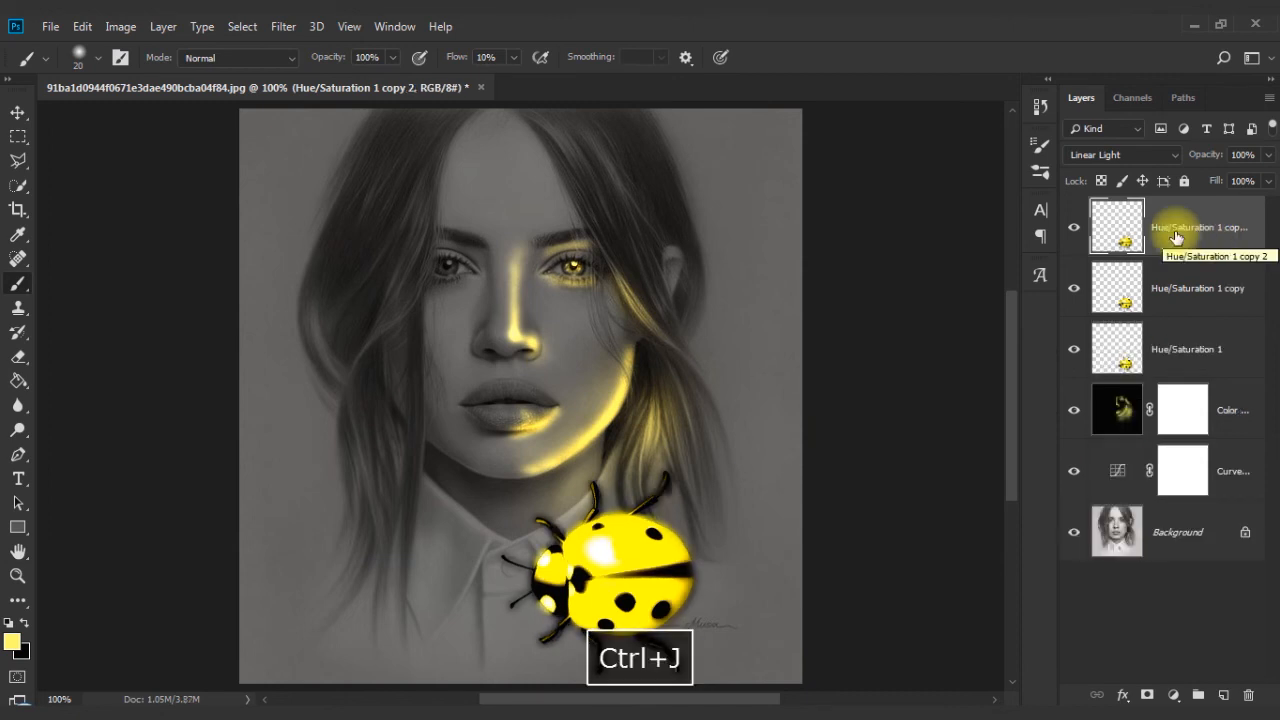
{"action": "left_click", "coordinate": [283, 26]}
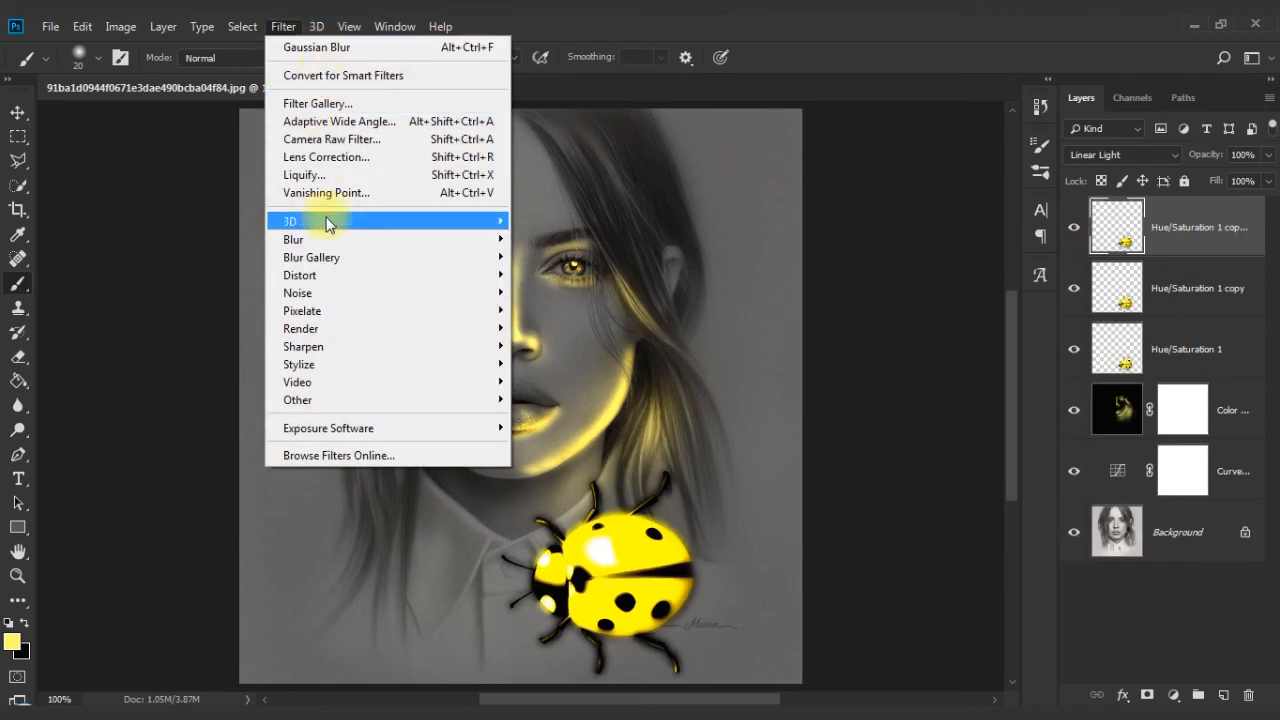
{"action": "mouse_move", "coordinate": [330, 239]}
{"action": "left_click", "coordinate": [577, 311]}
{"action": "left_click_drag", "start_coordinate": [874, 627], "coordinate": [896, 626]}
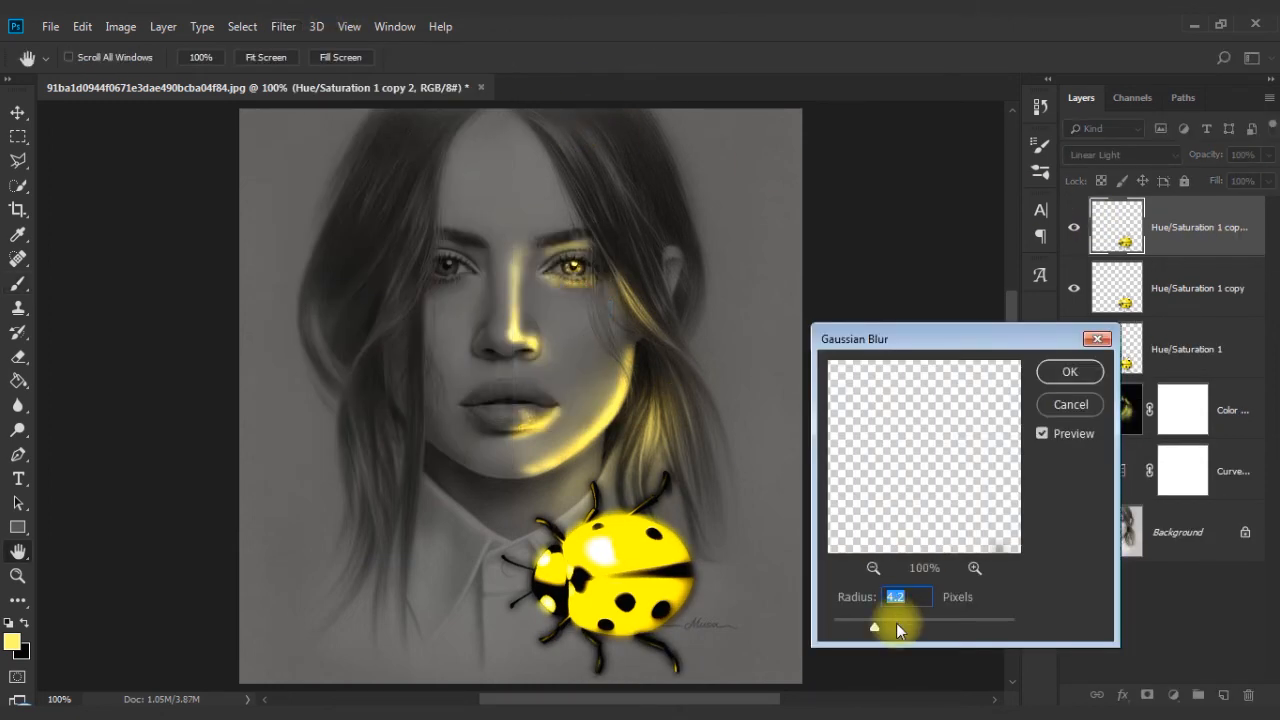
{"action": "left_click", "coordinate": [1070, 377]}
{"action": "key", "text": "b"}
- Duplicate the topmost glow layer and soften the new copy with a Gaussian Blur of about 52.4 pixels
{"action": "key", "text": "ctrl+j"}
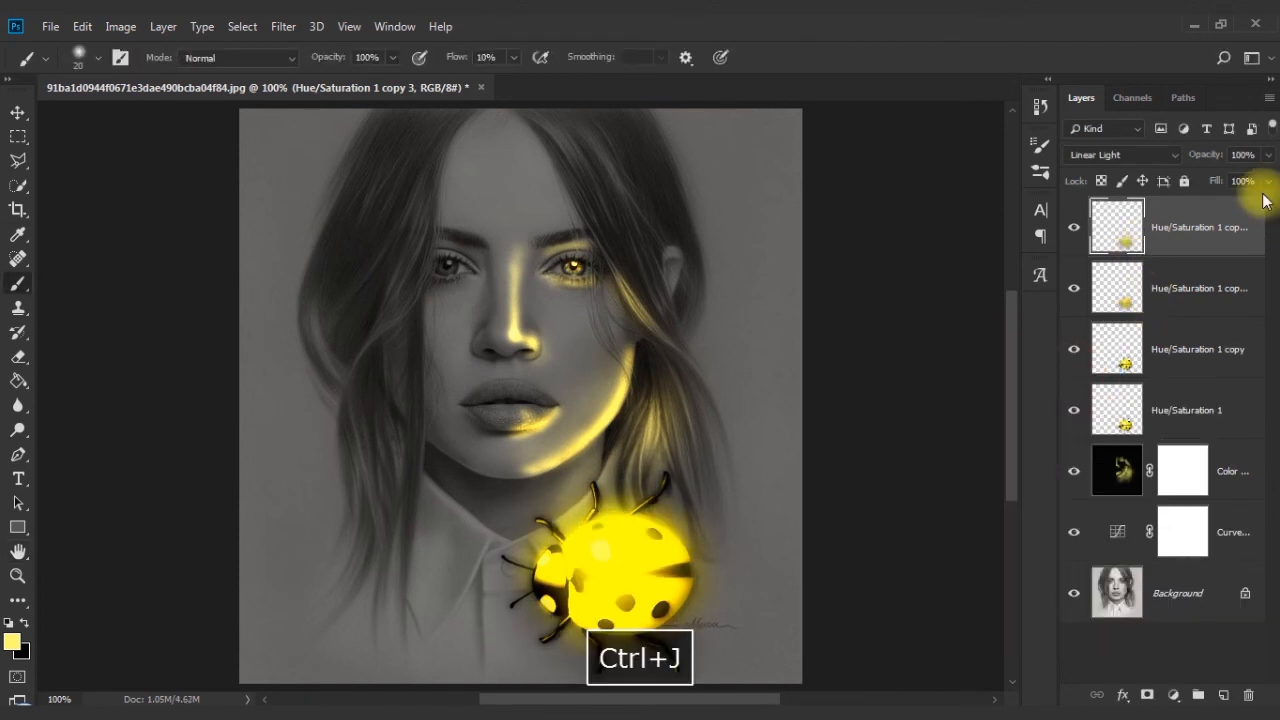
{"action": "left_click", "coordinate": [283, 26]}
{"action": "mouse_move", "coordinate": [329, 243]}
{"action": "left_click", "coordinate": [600, 309]}
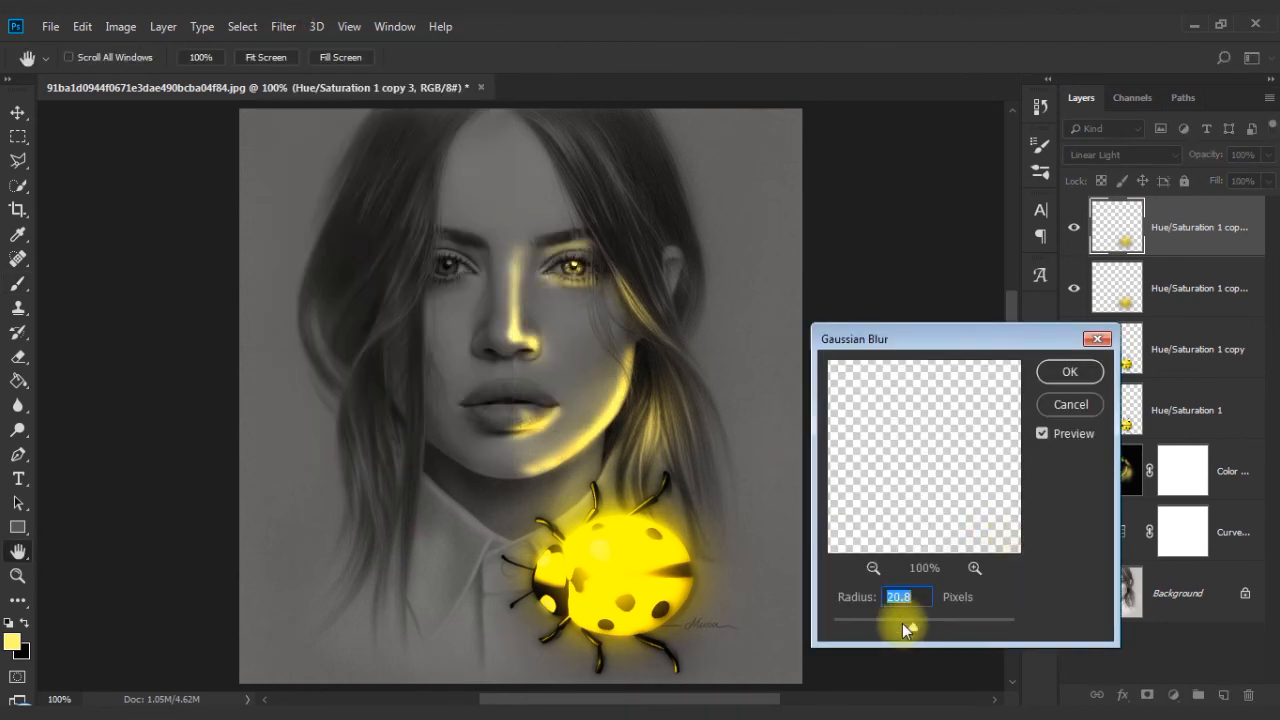
{"action": "left_click_drag", "start_coordinate": [926, 628], "coordinate": [941, 626]}
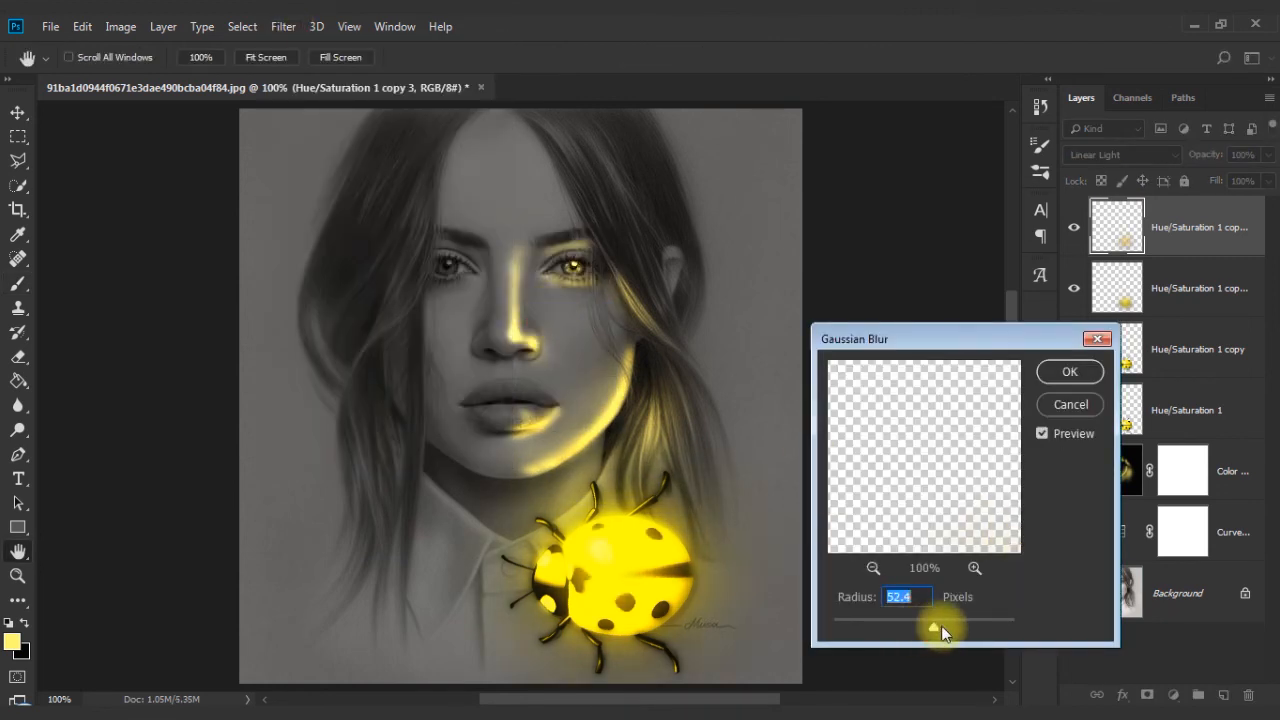
{"action": "left_click", "coordinate": [1079, 378]}
{"action": "key", "text": "b"}
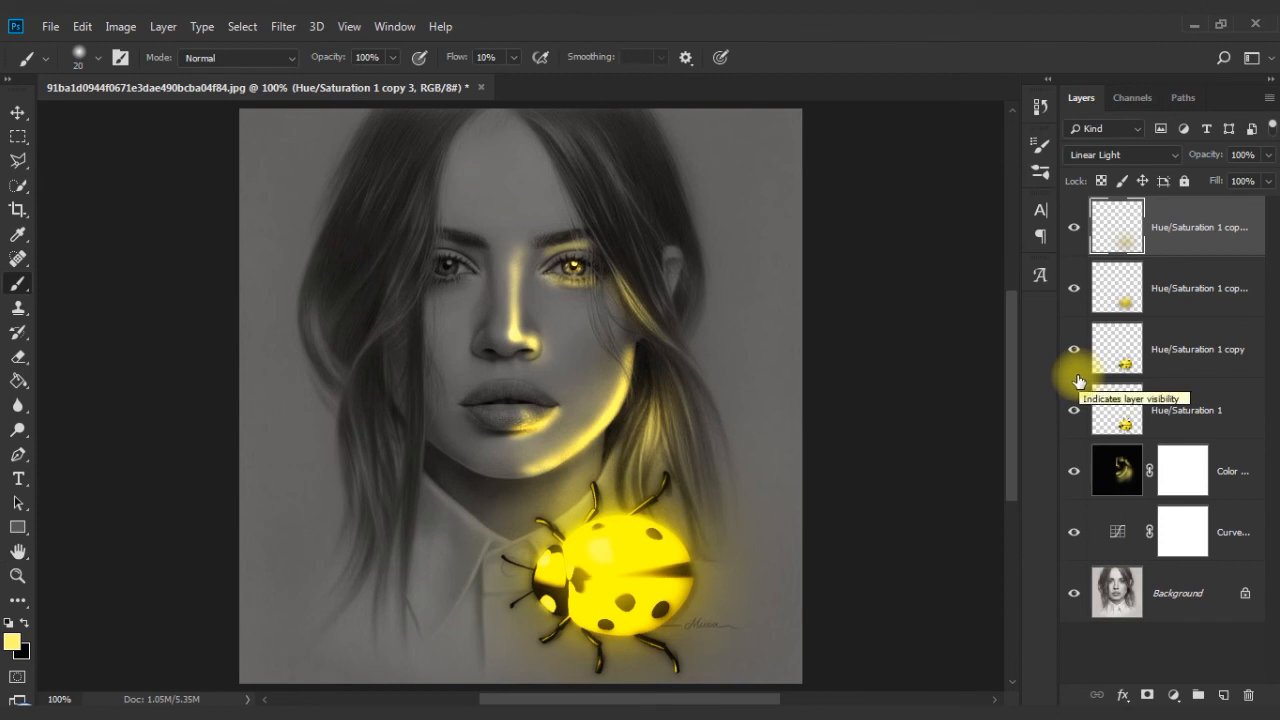
- Show the Background layer alone and bring all layers back to compare the original portrait with the glow effect
{"action": "left_click", "coordinate": [1073, 595], "text": "alt"}
{"action": "left_click", "coordinate": [1073, 595], "text": "alt"}
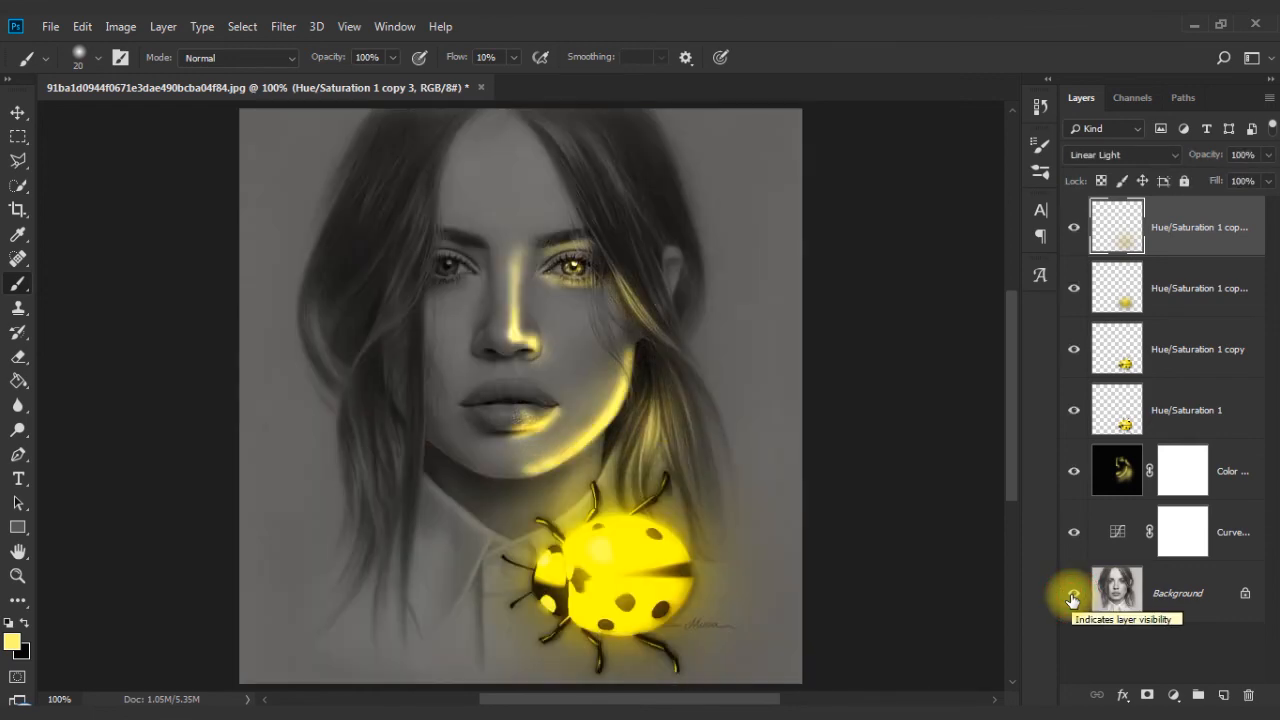